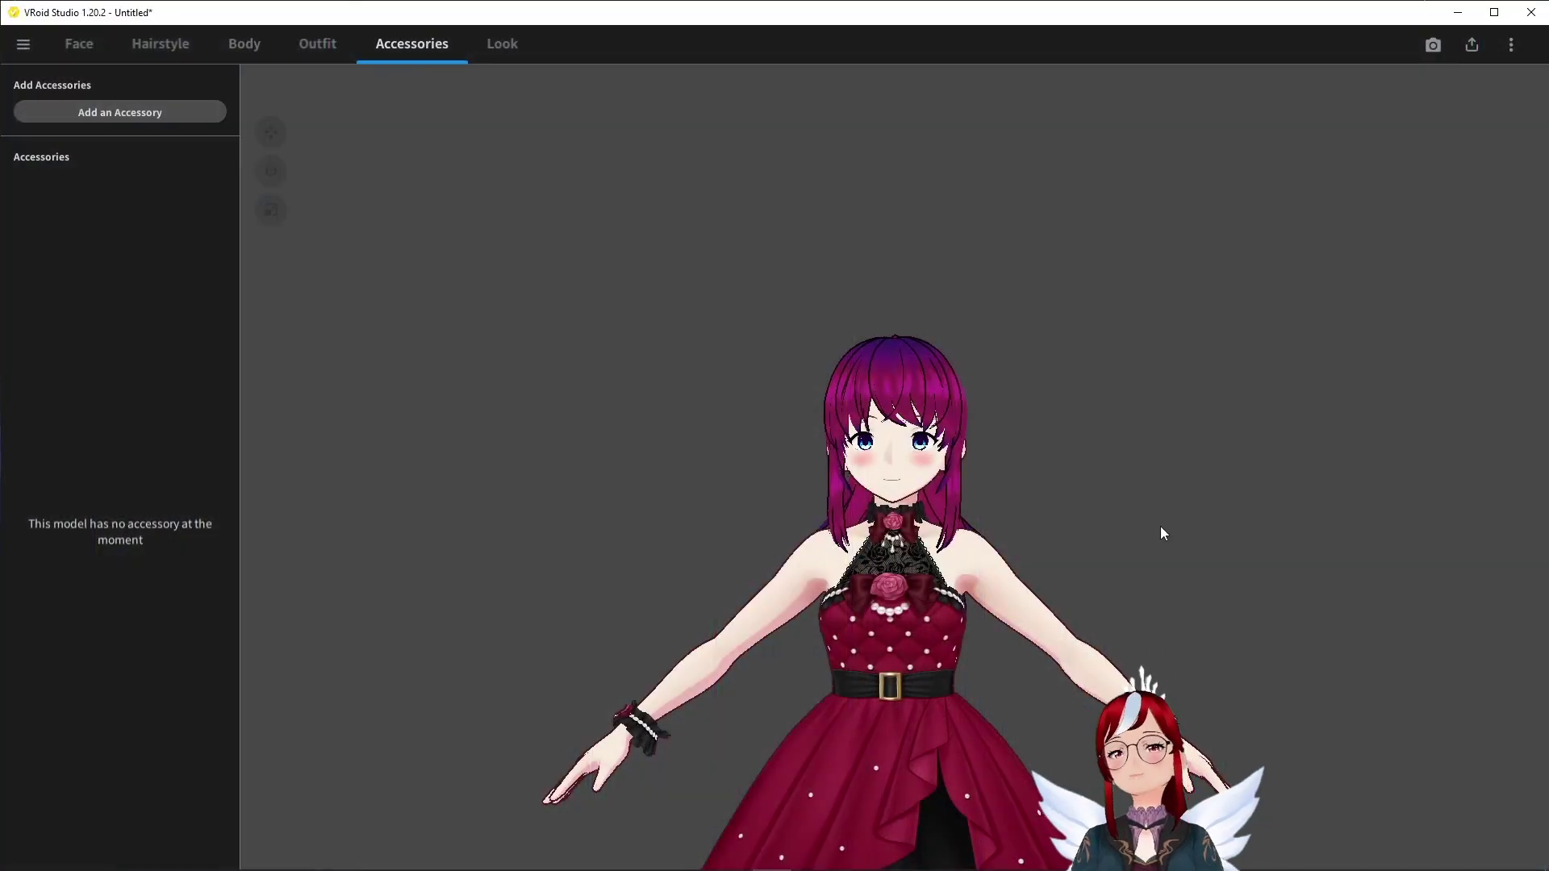
# - Add the Cat Ears accessory and apply the purple texture image to it
pyautogui.click(197, 110)
pyautogui.click(327, 114)
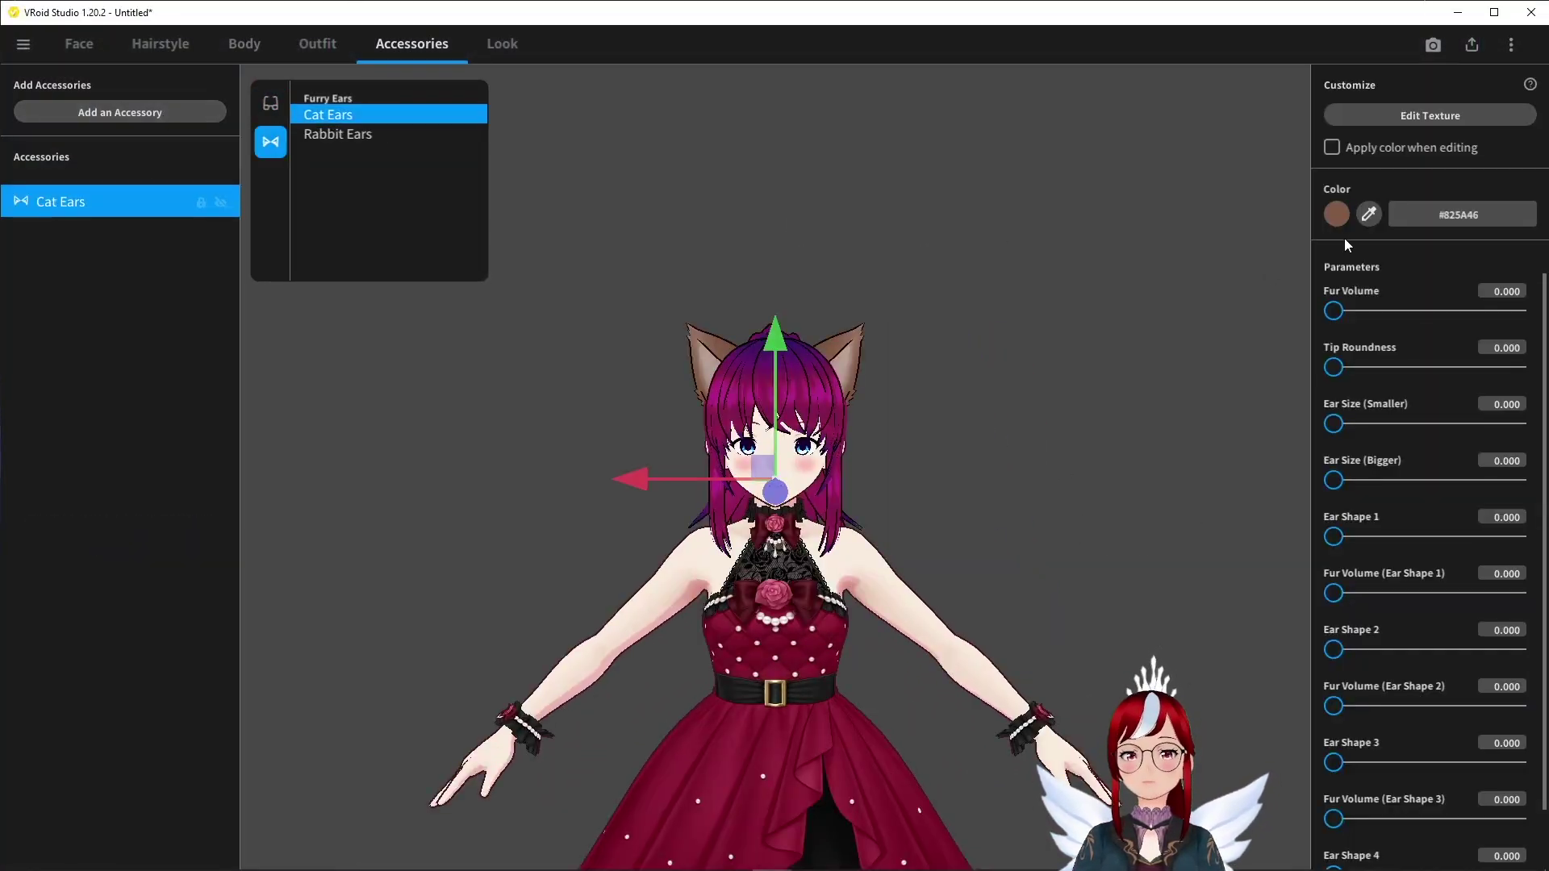
pyautogui.click(1424, 114)
pyautogui.click(208, 304)
pyautogui.doubleClick(470, 209)
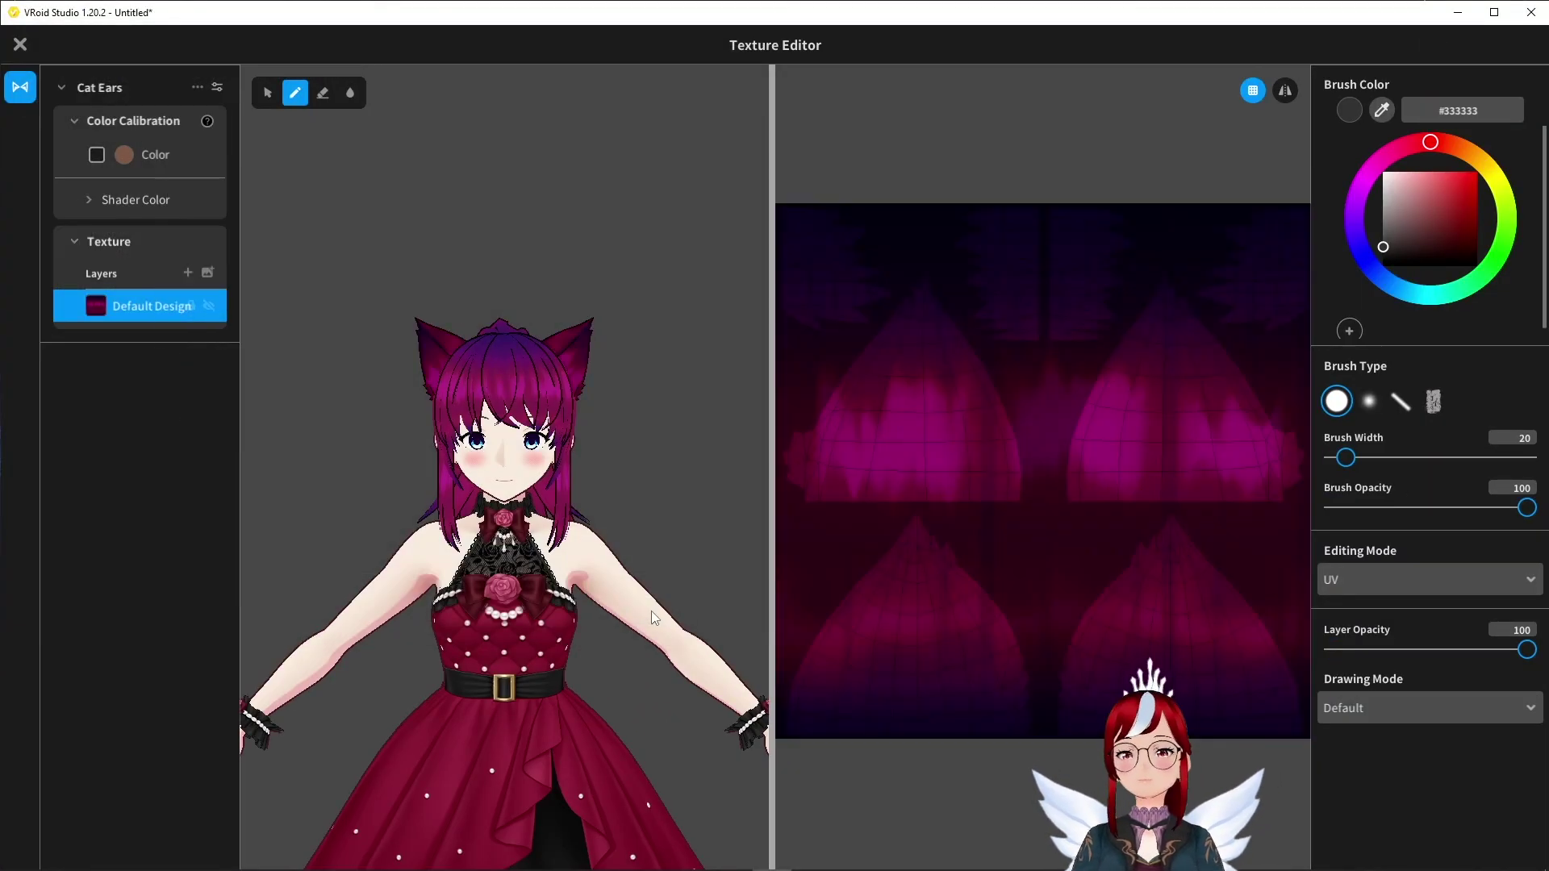
pyautogui.click(21, 44)
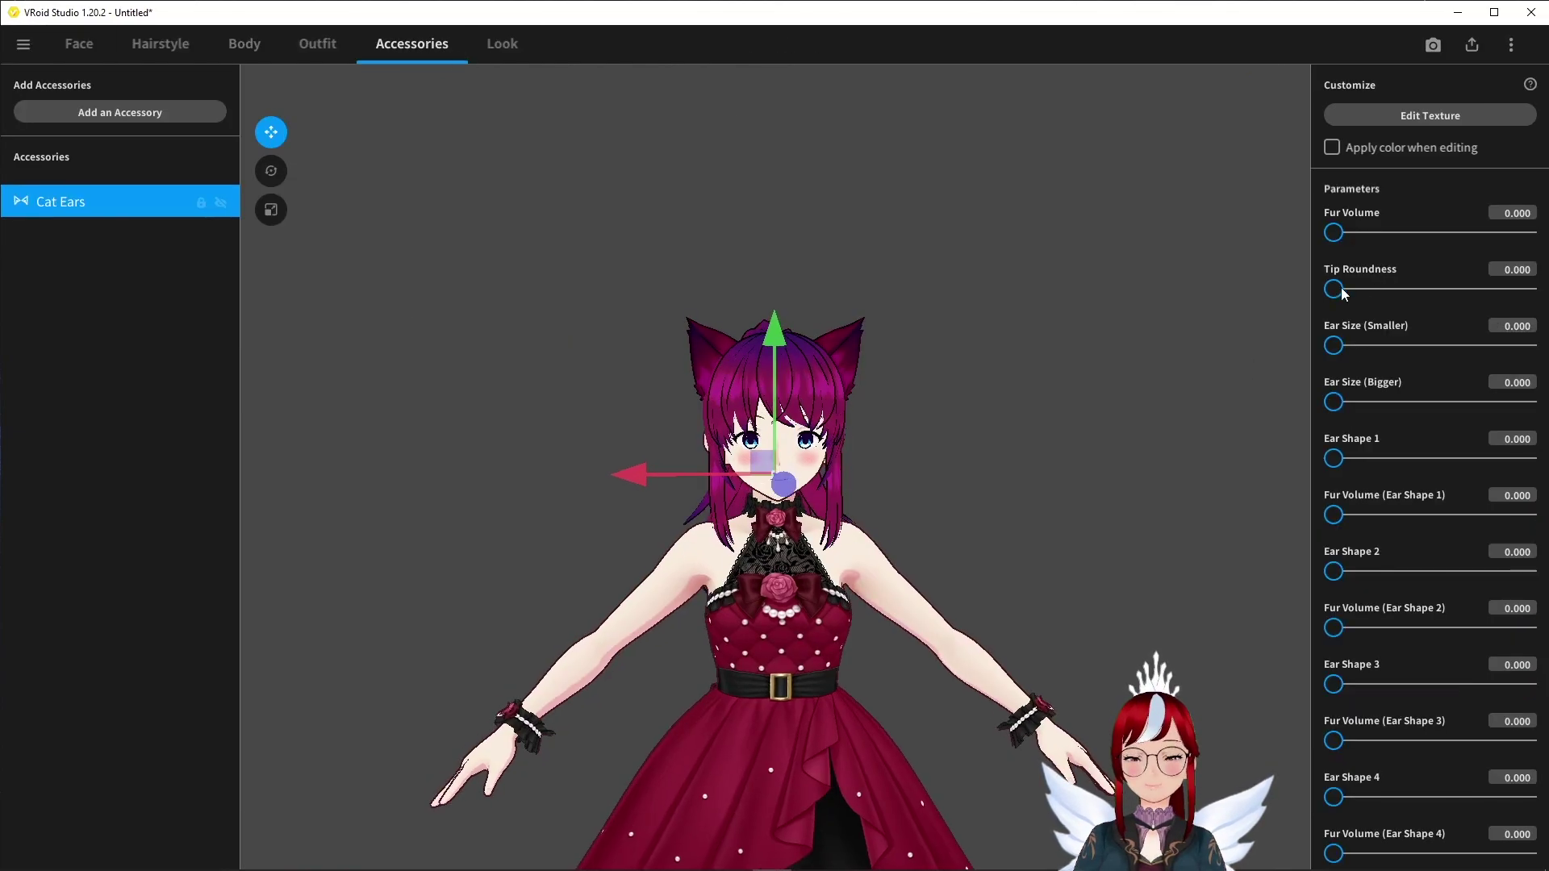
# - Raise Ear Size (Bigger) and Ear Shape 2 to 100 to enlarge and reshape the ears
pyautogui.moveTo(1333, 402); pyautogui.dragTo(1533, 397)
pyautogui.moveTo(1334, 571); pyautogui.dragTo(1529, 572)
pyautogui.moveTo(1333, 684); pyautogui.dragTo(1487, 684)
pyautogui.moveTo(1049, 363); pyautogui.dragTo(452, 145)
# - Adjust the human-ear removal in skin settings, then raise the cat ears' Ear Shape 4 to 70
pyautogui.click(80, 43)
pyautogui.click(20, 629)
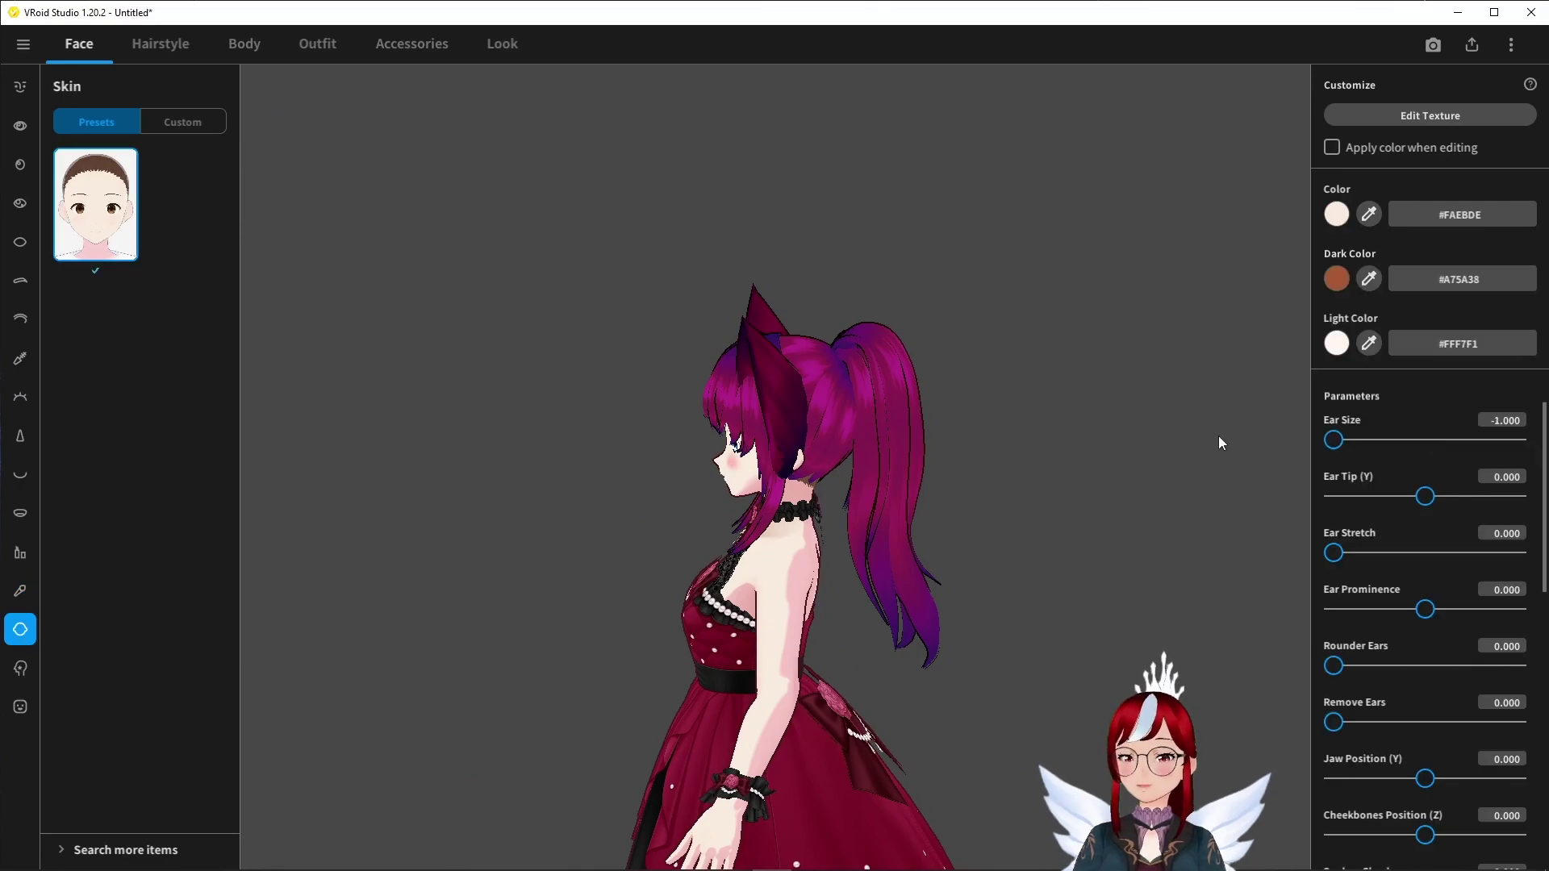
pyautogui.moveTo(1334, 722); pyautogui.dragTo(1375, 722)
pyautogui.click(177, 50)
pyautogui.click(115, 221)
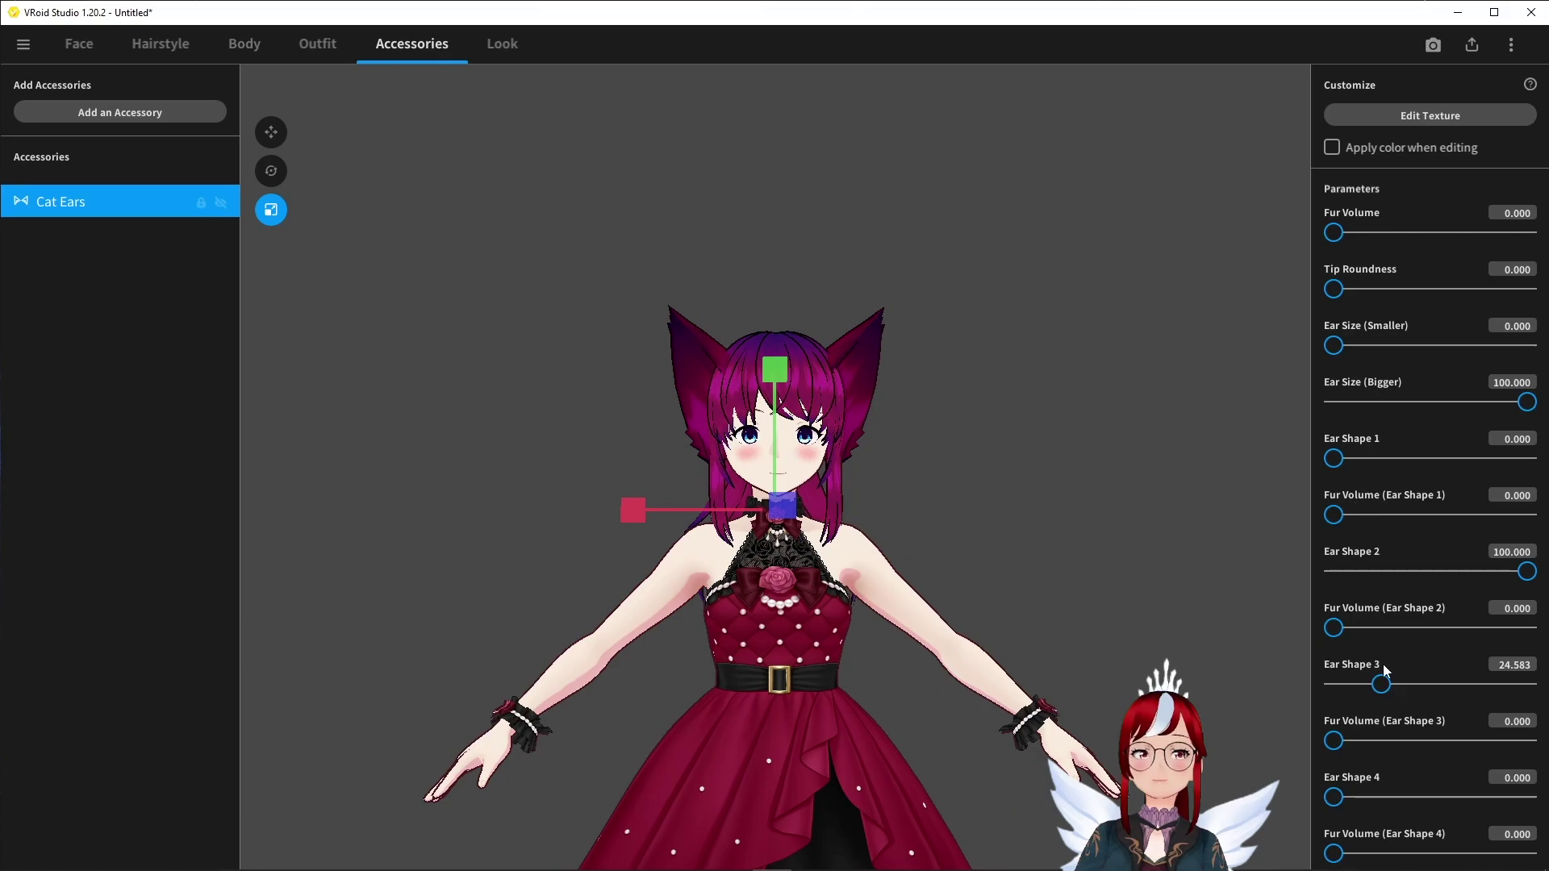
pyautogui.moveTo(1334, 797); pyautogui.dragTo(1470, 797)
pyautogui.moveTo(1194, 452); pyautogui.dragTo(942, 472)
# - Reposition and rotate the cat ears with the move and rotate tools, then deselect them
pyautogui.press('w')
pyautogui.press('e')
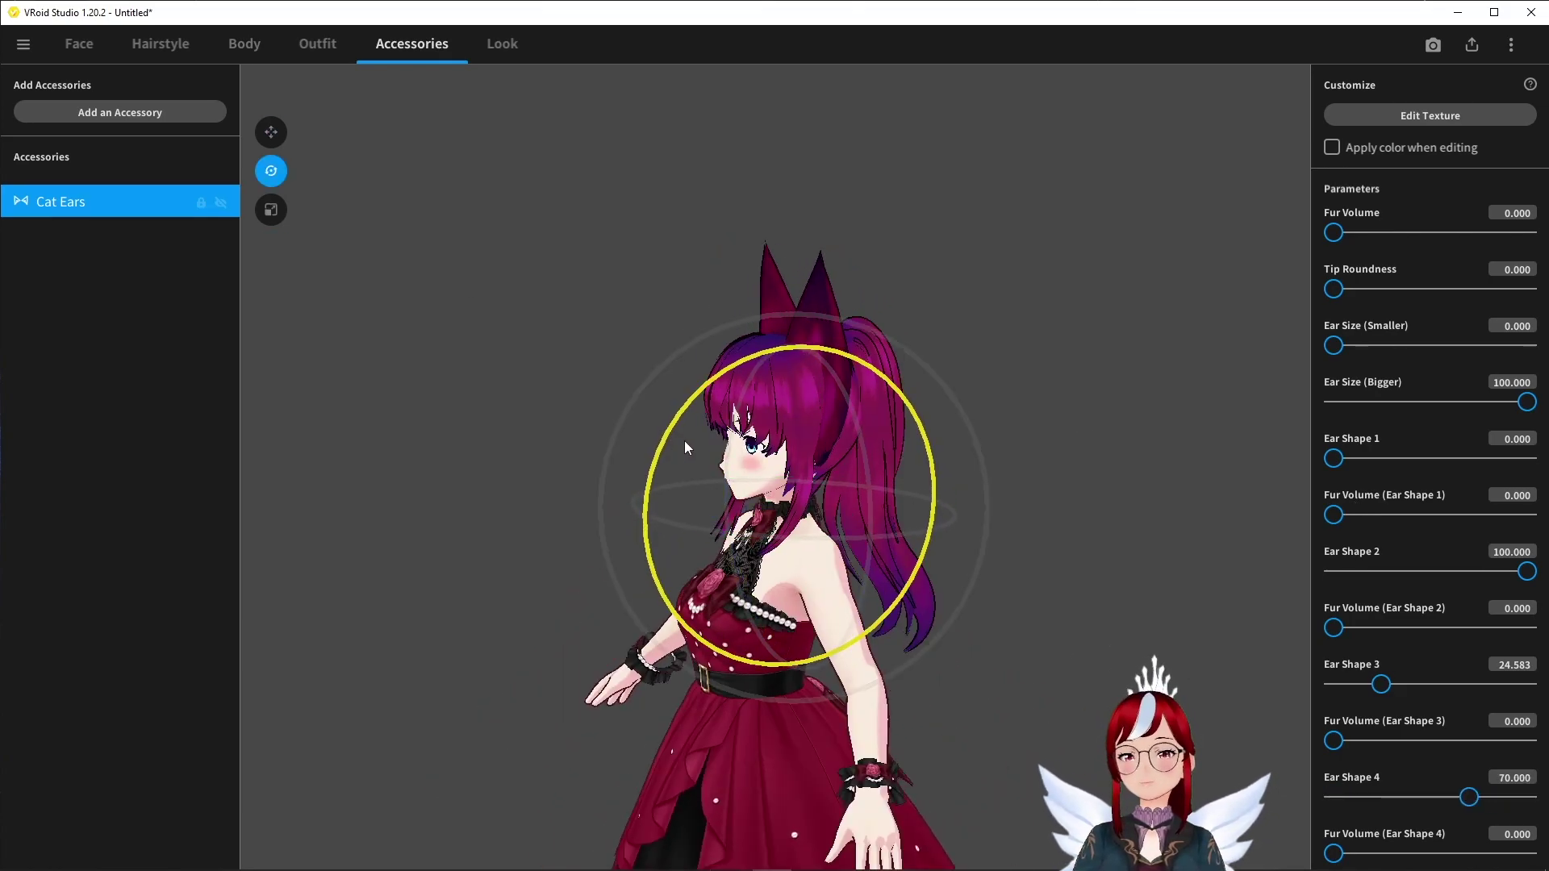
pyautogui.moveTo(685, 439); pyautogui.dragTo(517, 347)
pyautogui.click(273, 134)
pyautogui.moveTo(726, 428); pyautogui.dragTo(961, 427)
pyautogui.click(961, 427)
# - Export as VRM with Reduce Materials expanded, reaching the VRM Settings Title field
pyautogui.click(1472, 45)
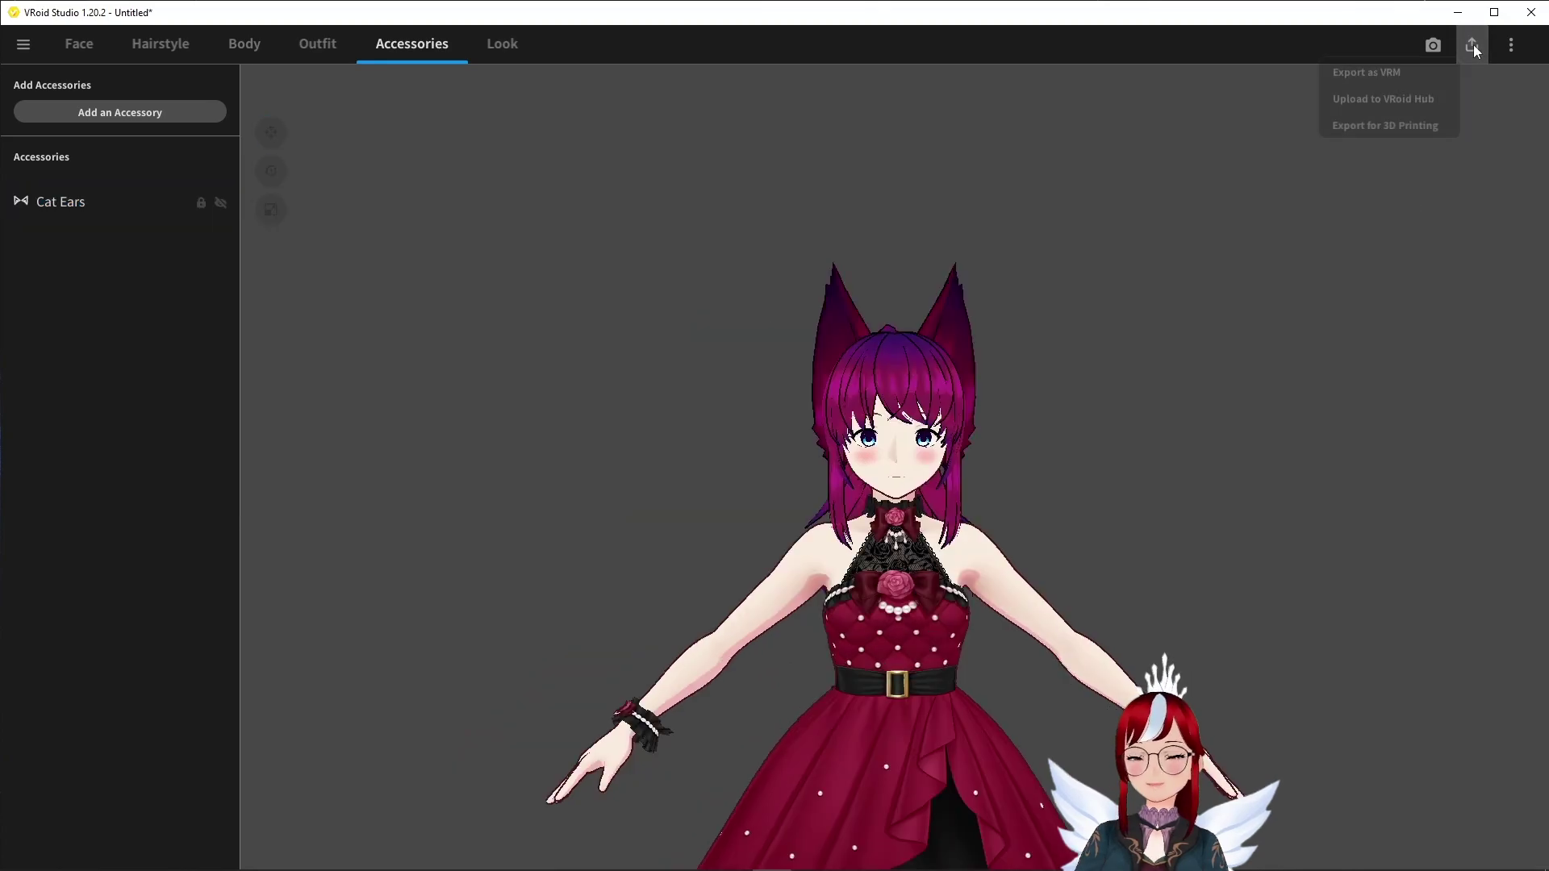
pyautogui.click(1445, 71)
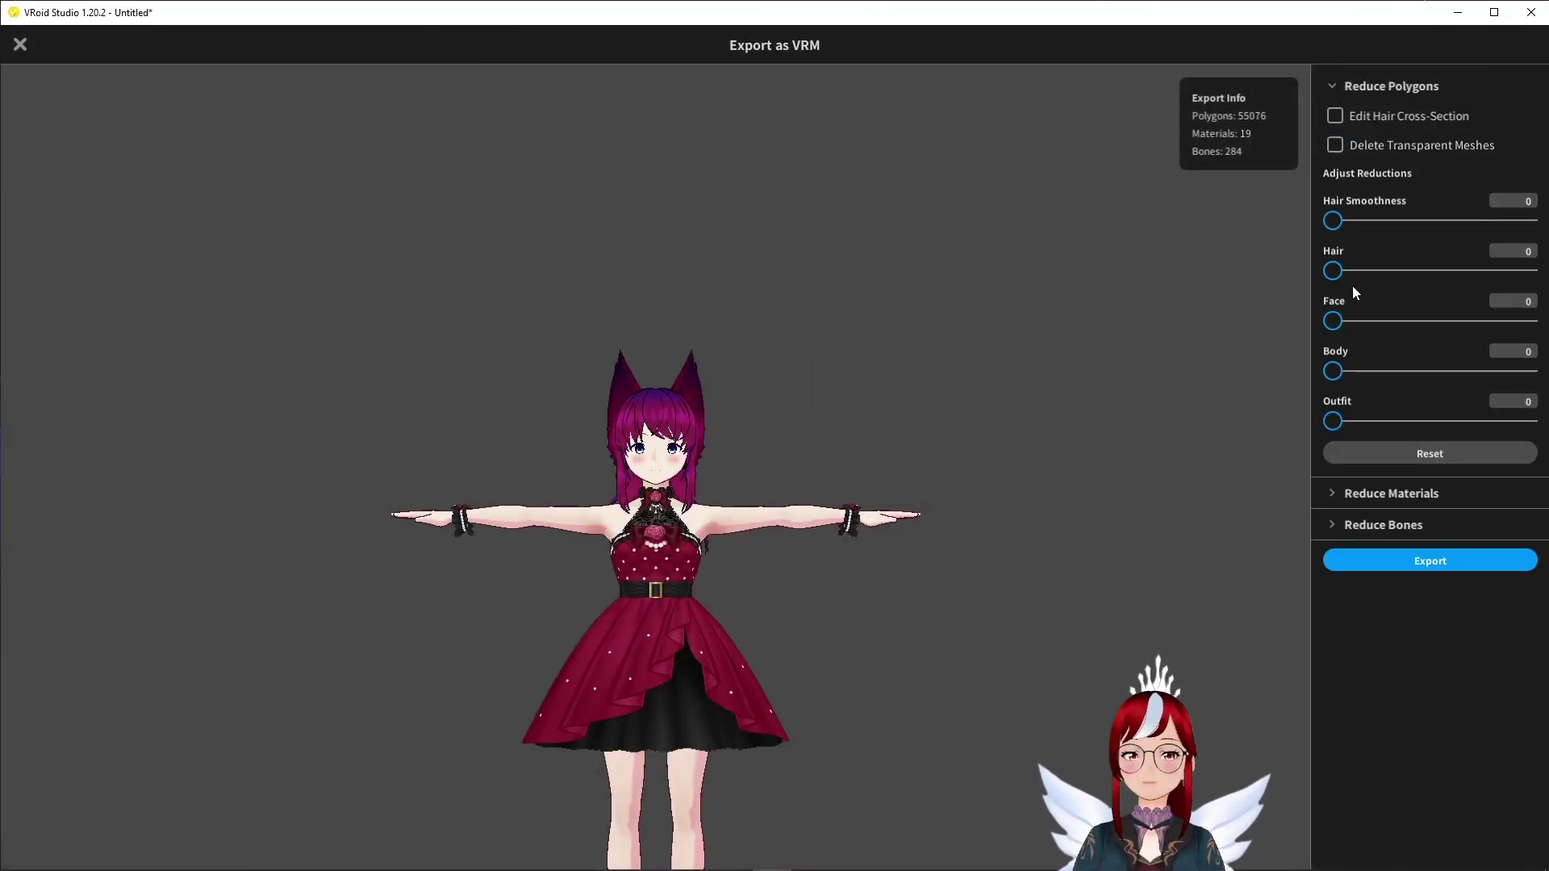
pyautogui.click(1331, 482)
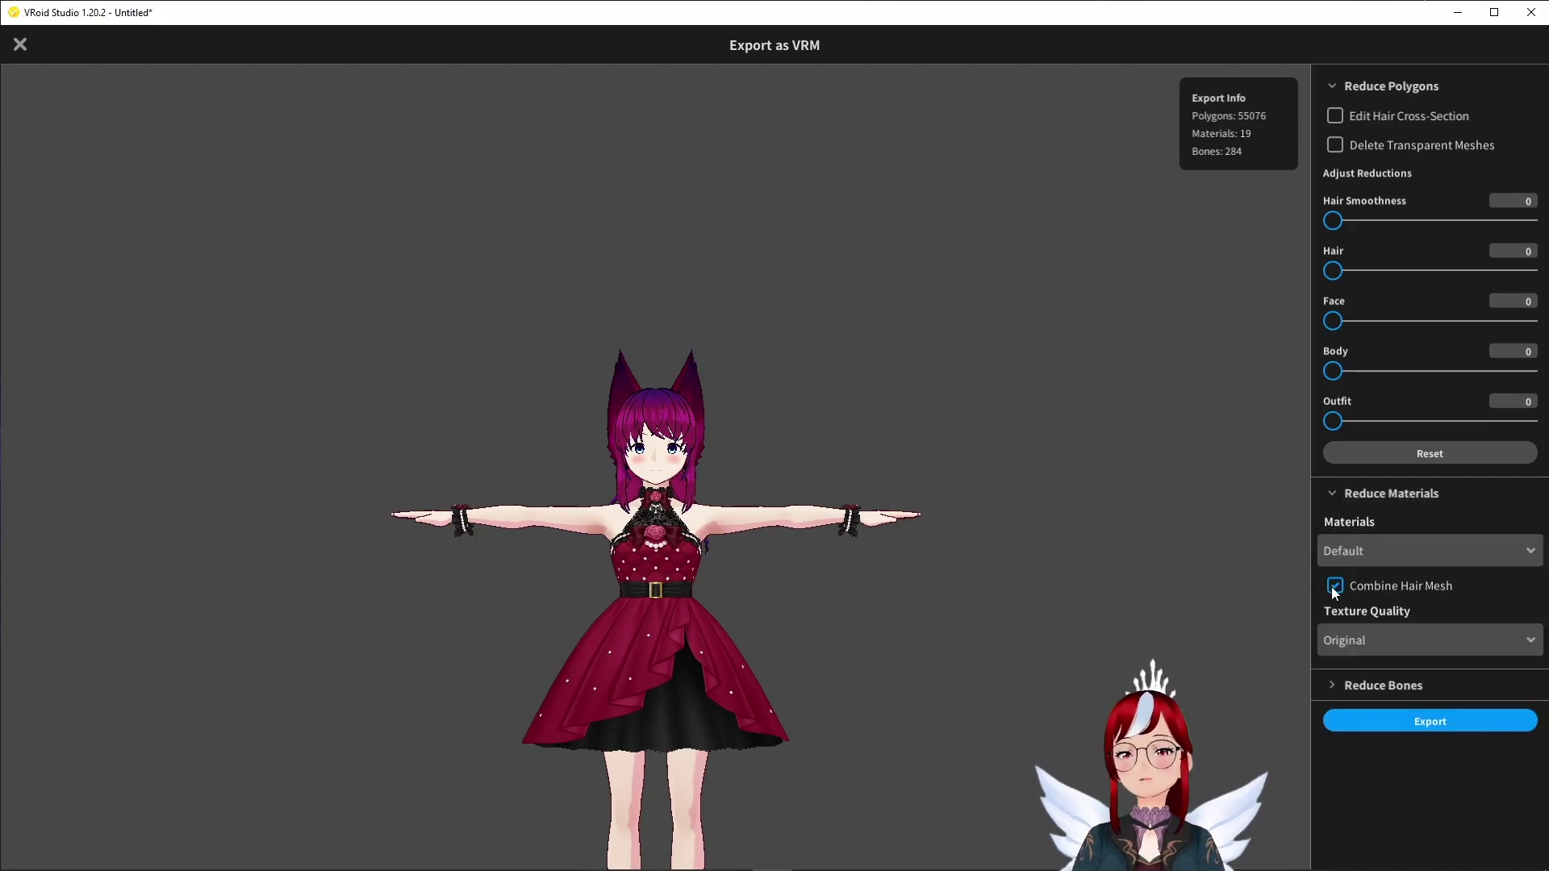
pyautogui.click(1381, 724)
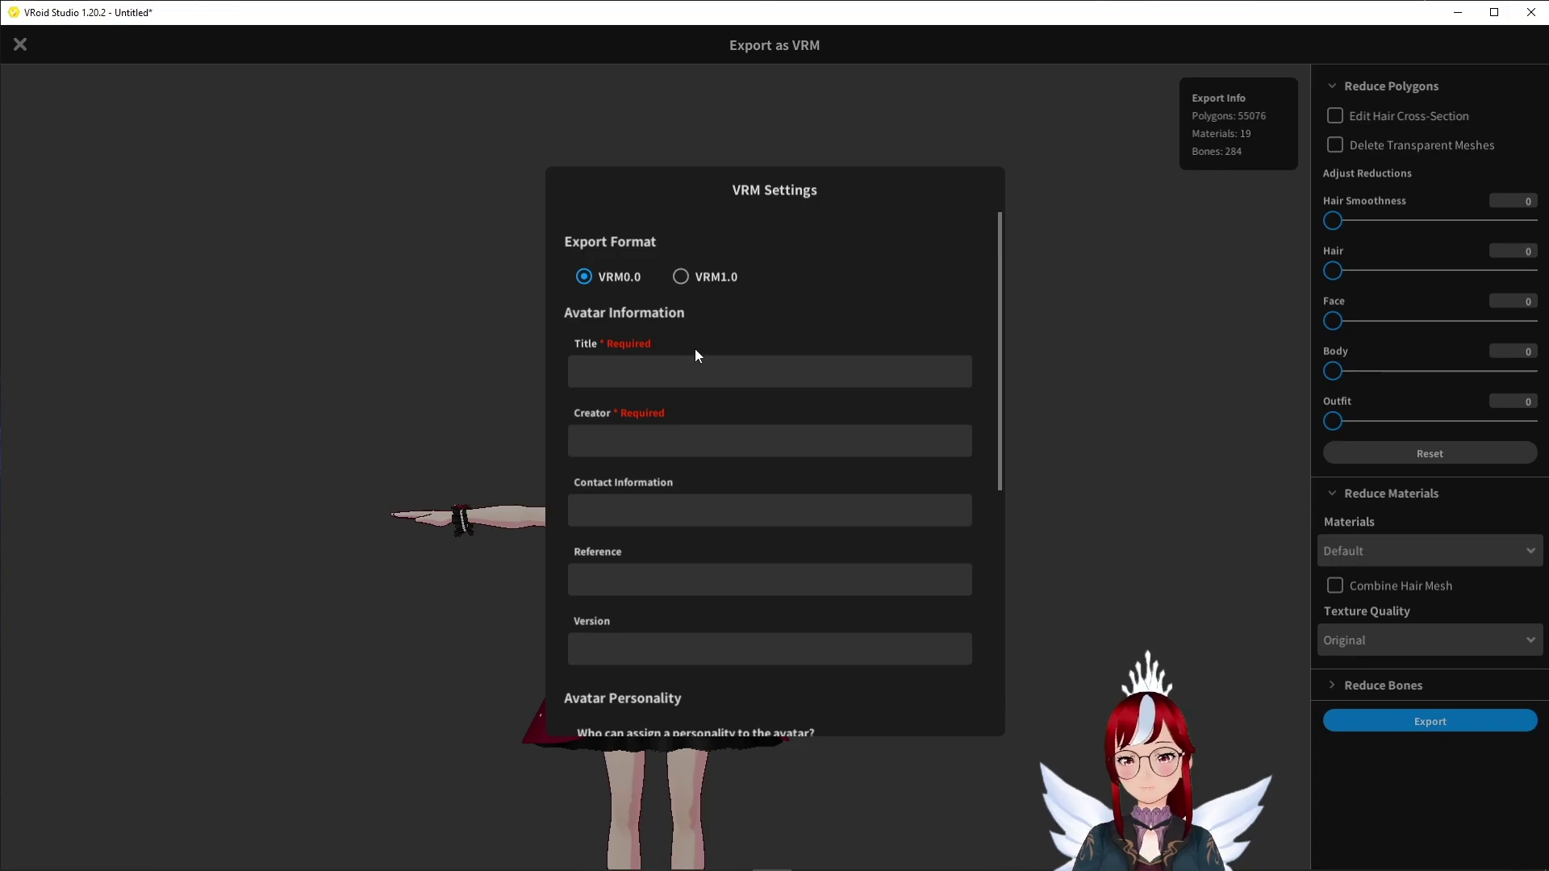
pyautogui.click(696, 369)
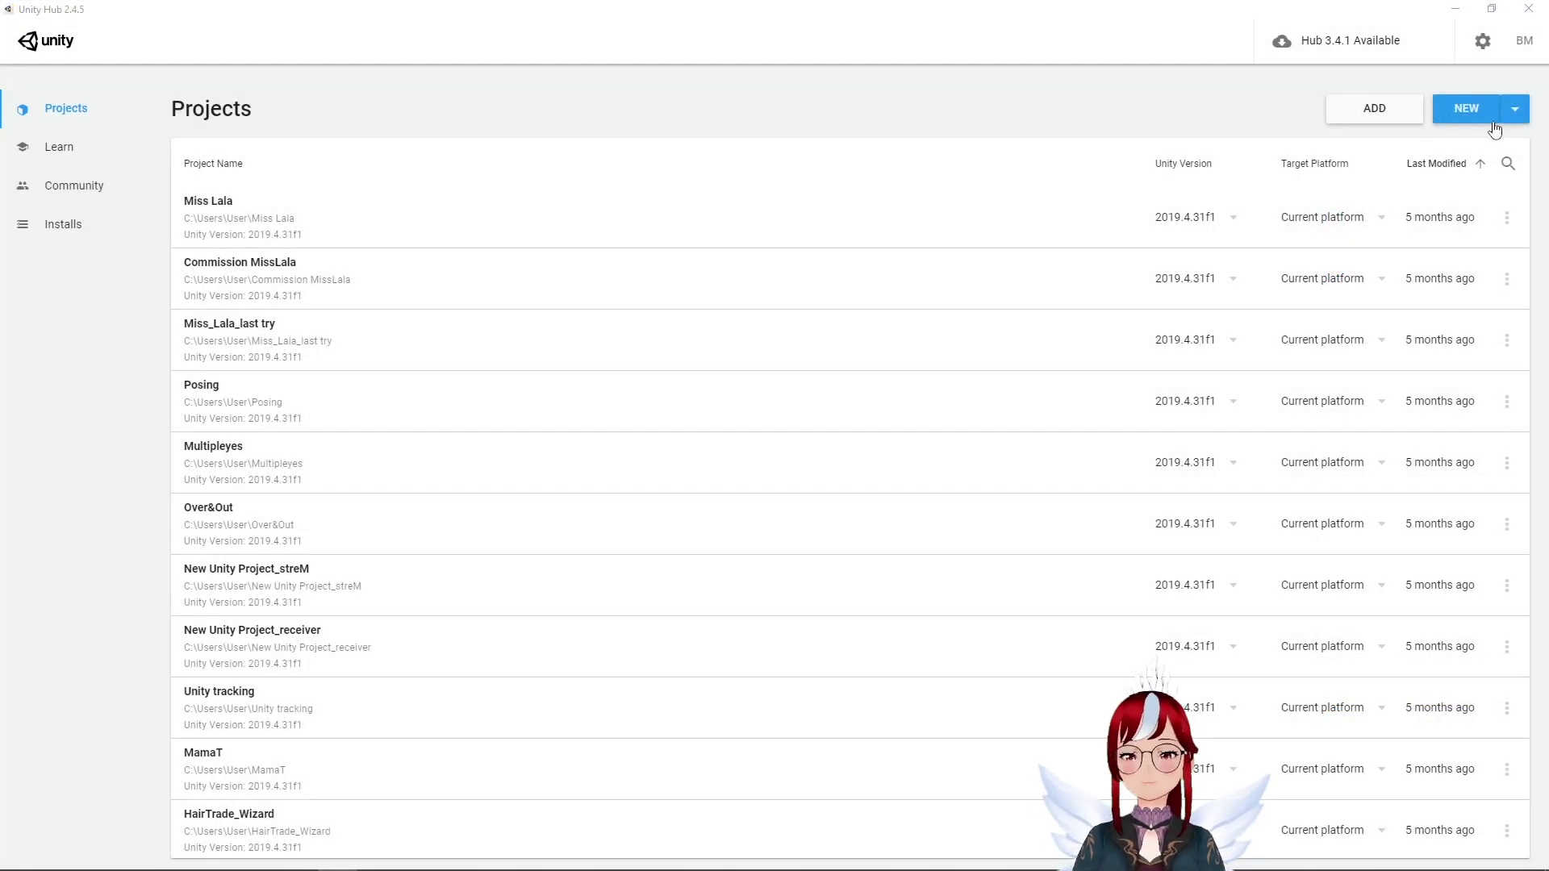
# - Create a 2021.2.17f1 3D project named 'New Unity Project_Floppy ears'
pyautogui.click(1514, 110)
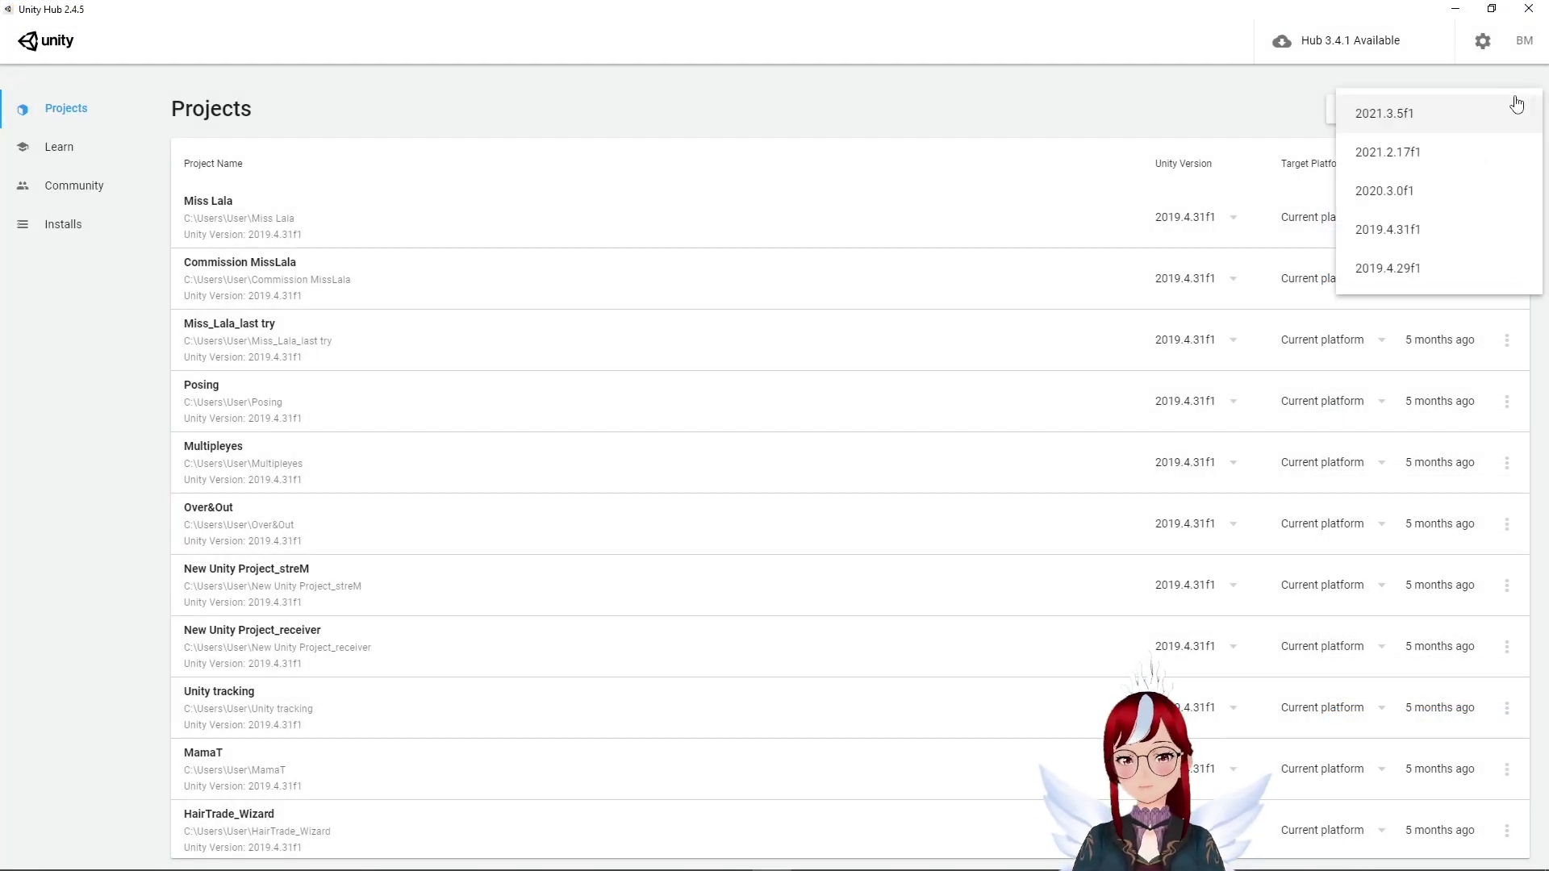
pyautogui.click(1398, 160)
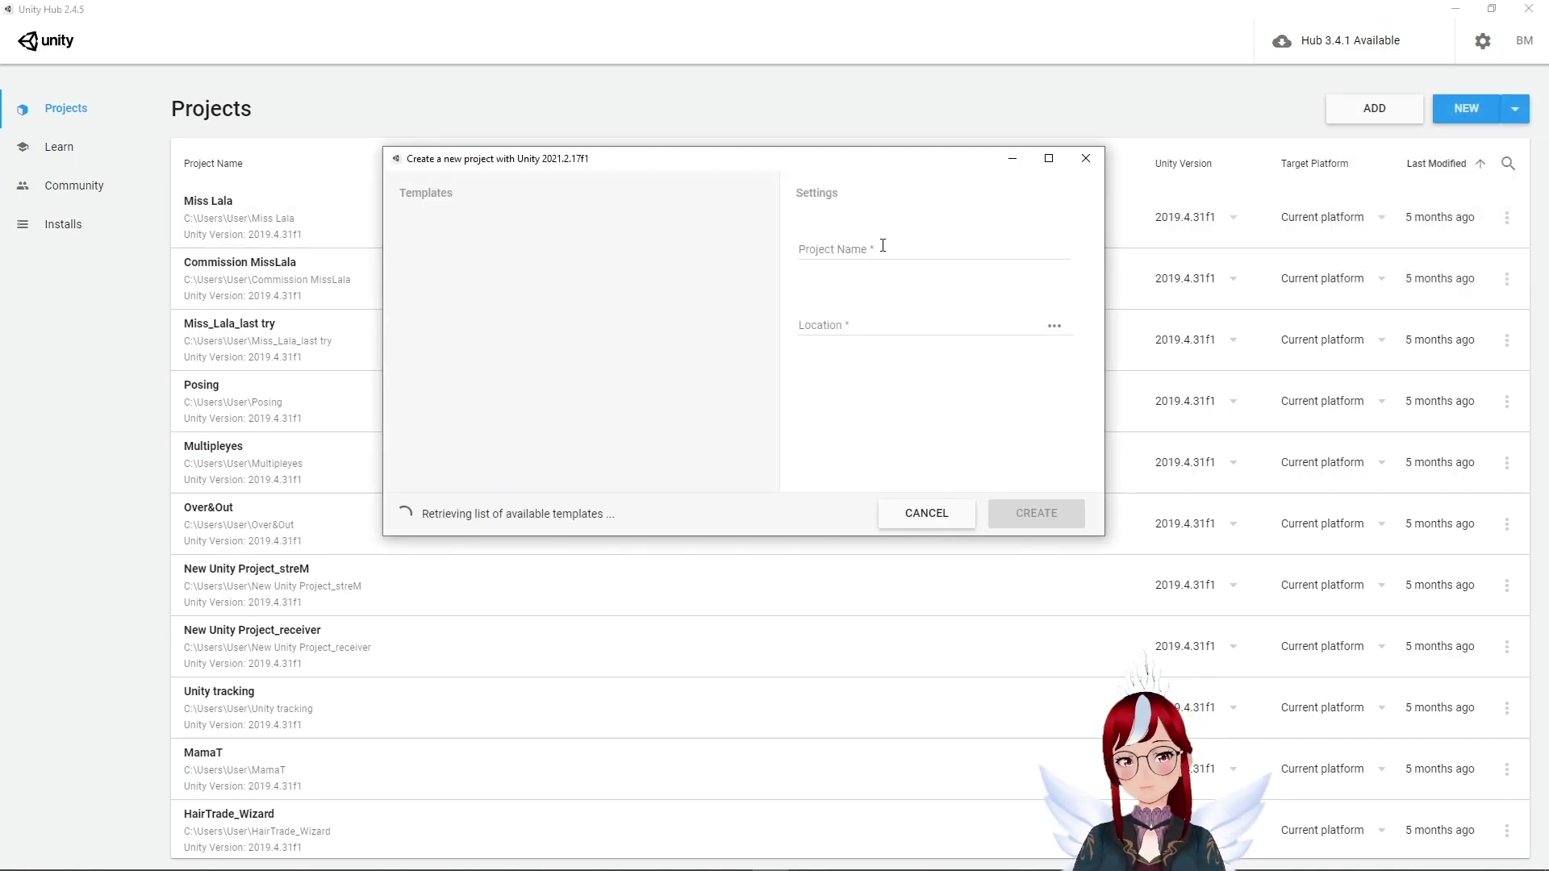
pyautogui.click(883, 245)
pyautogui.write('Floppy ears')
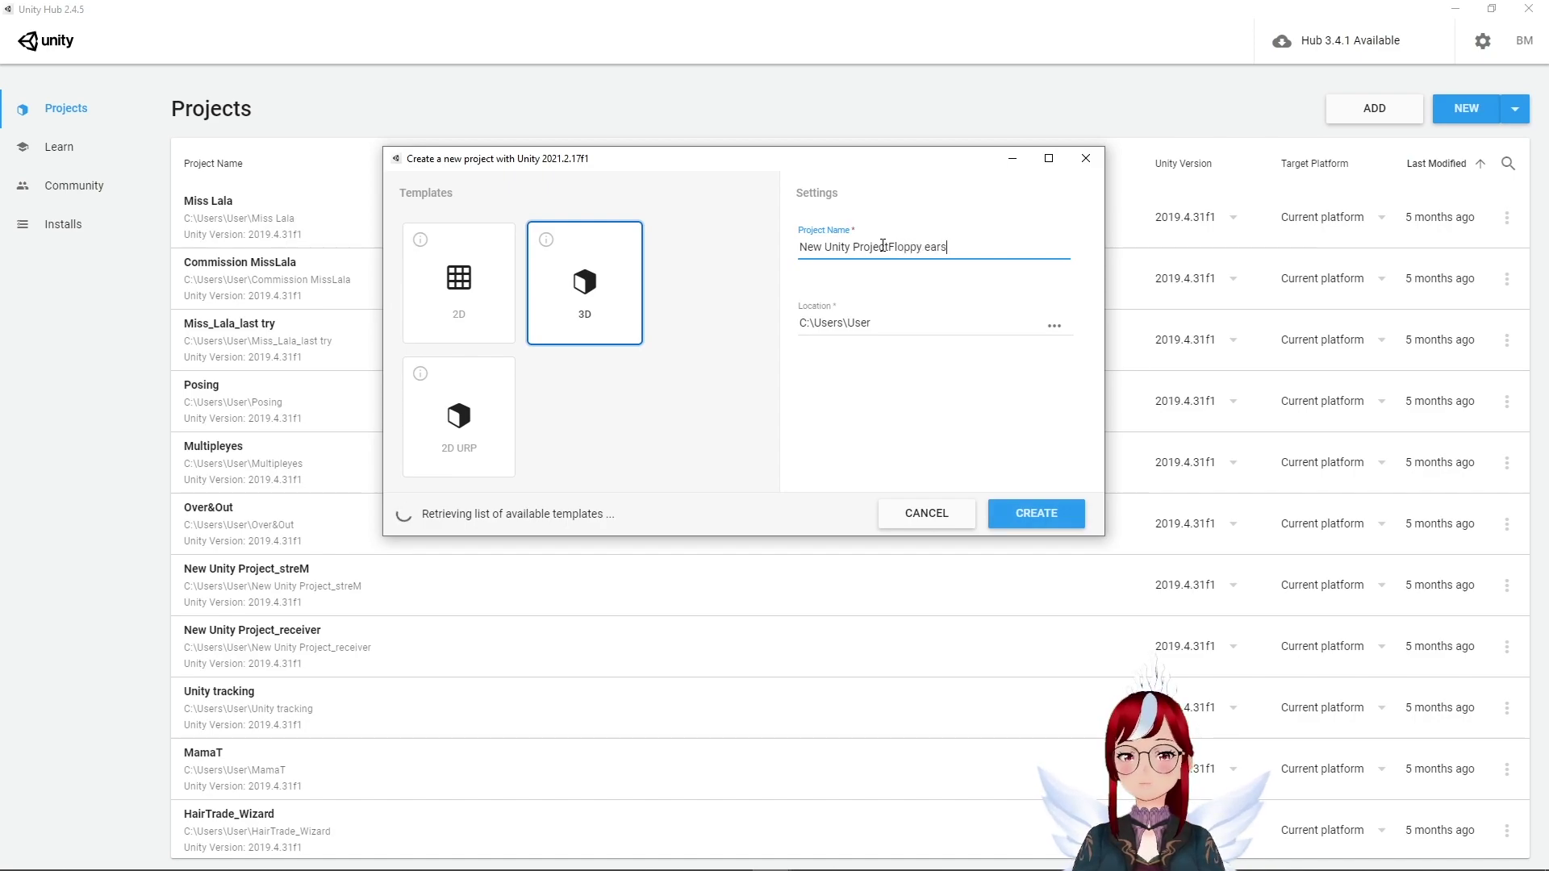
pyautogui.click(888, 247)
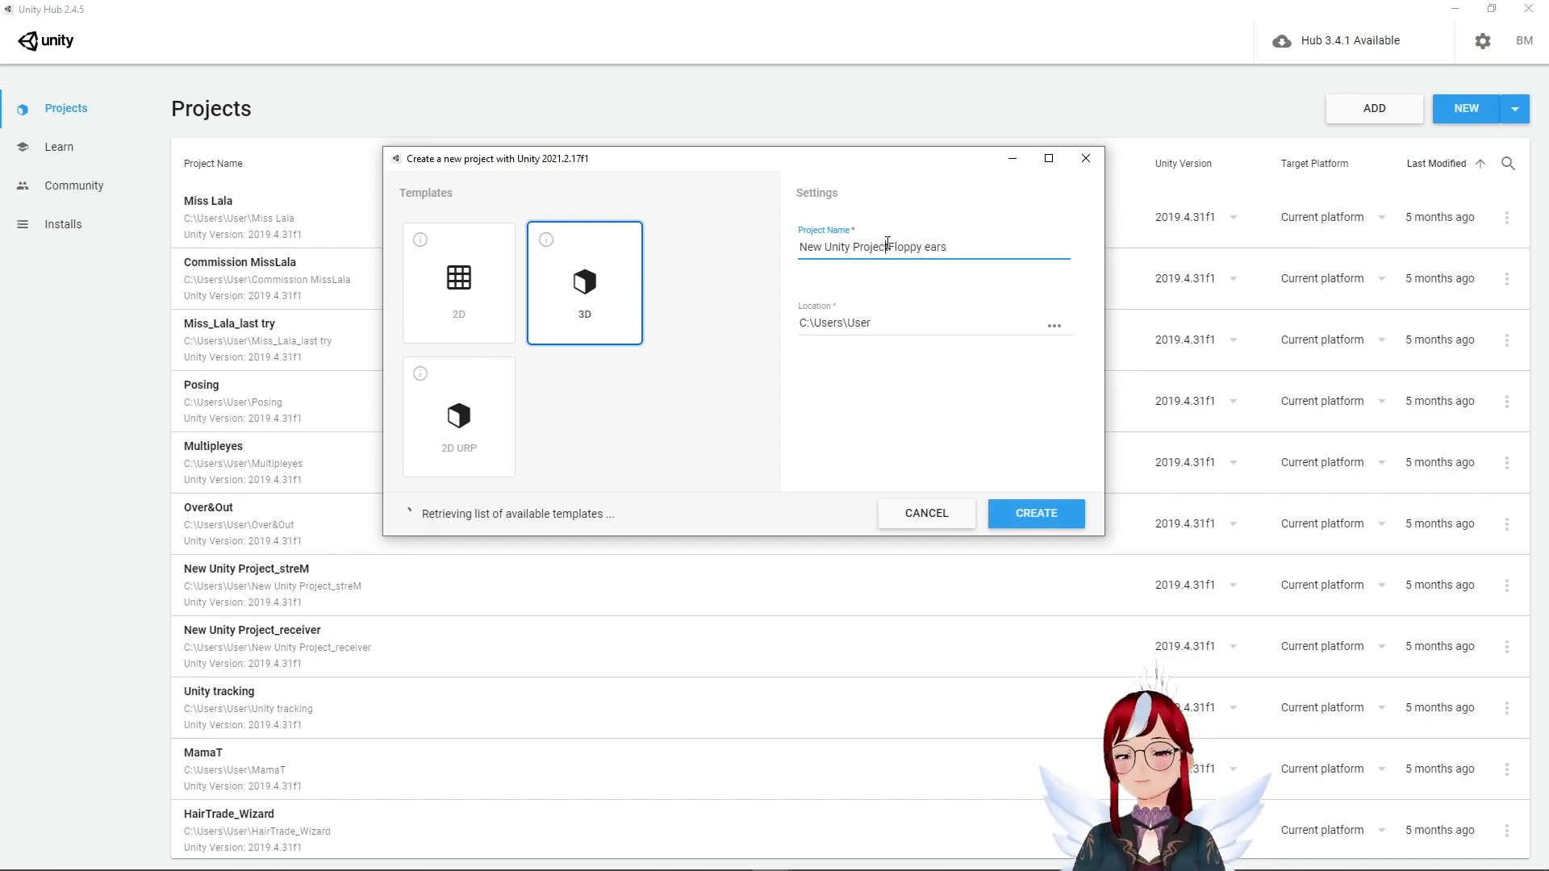
pyautogui.write('_')
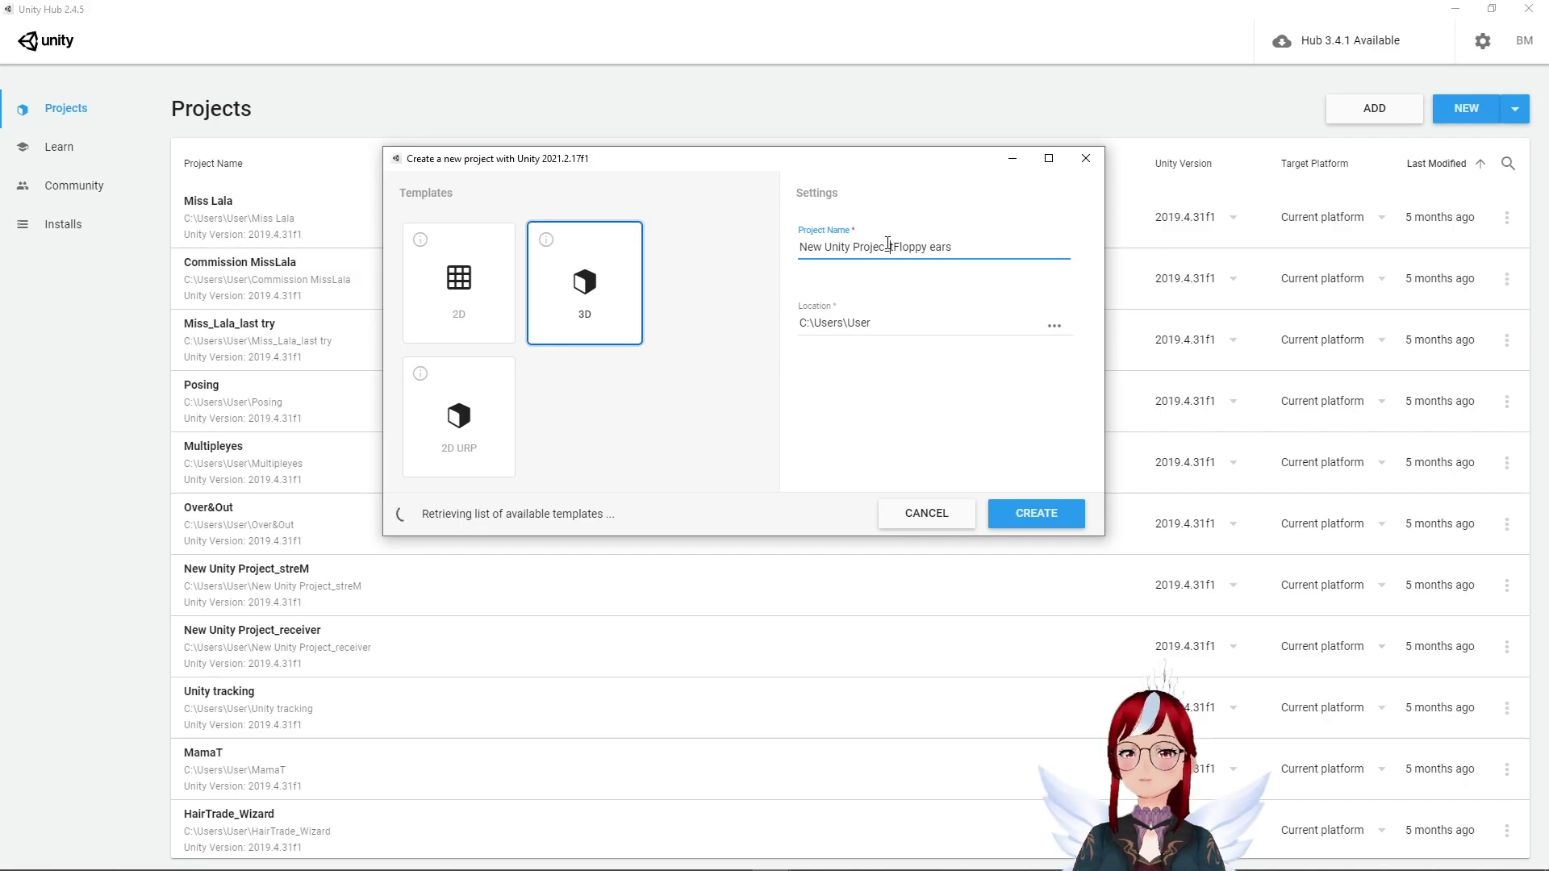
pyautogui.press('BackSpace')
pyautogui.write('_')
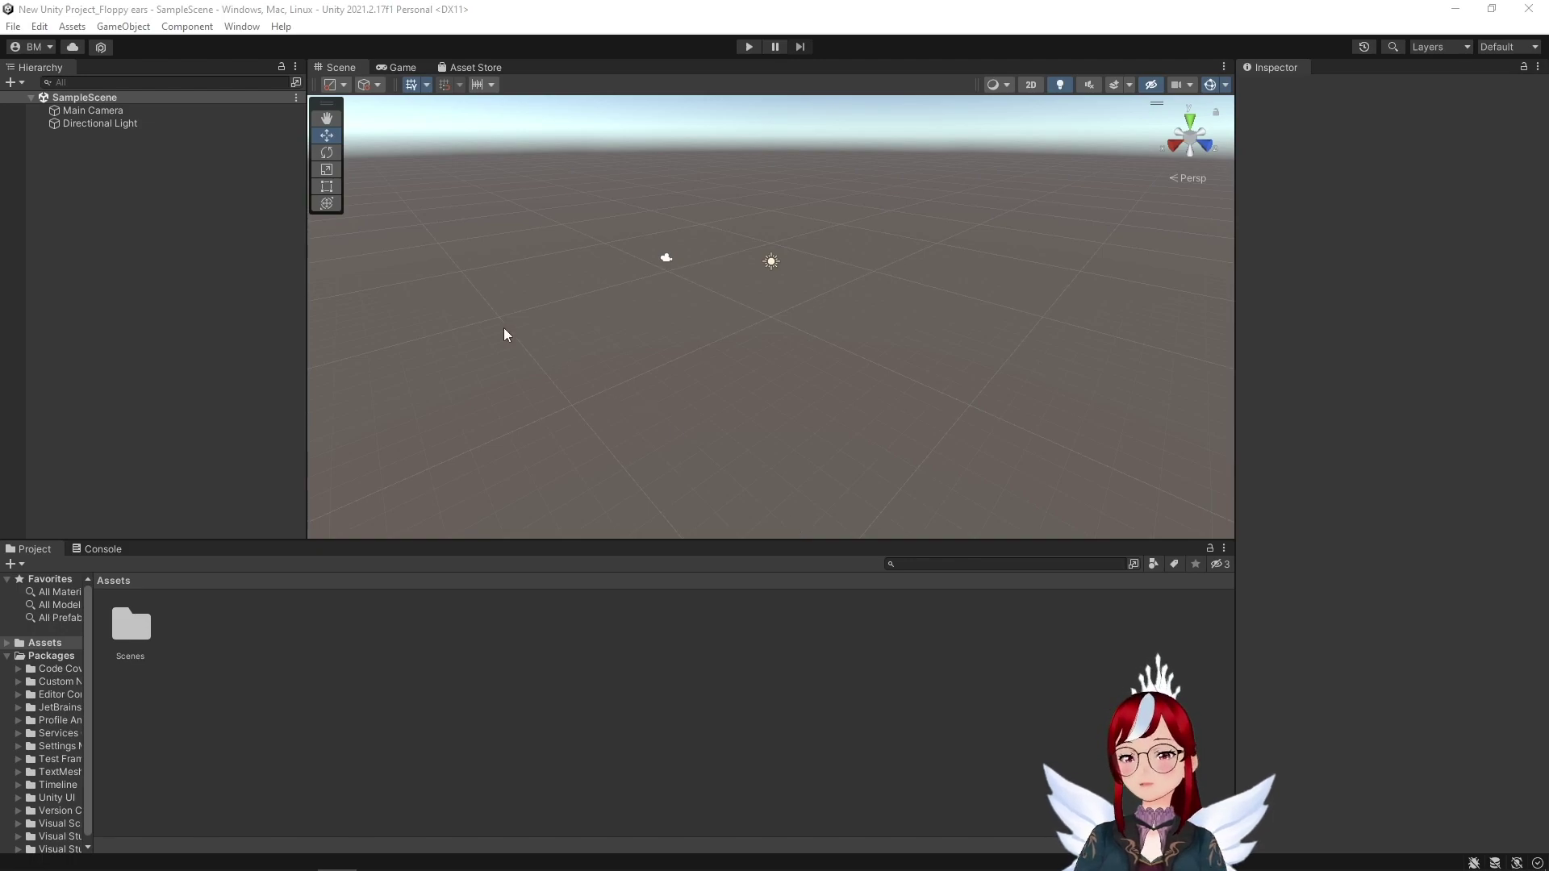
# - Import the UniVRM-0.106.0 unitypackage from the Downloads folder as a custom package
pyautogui.click(75, 27)
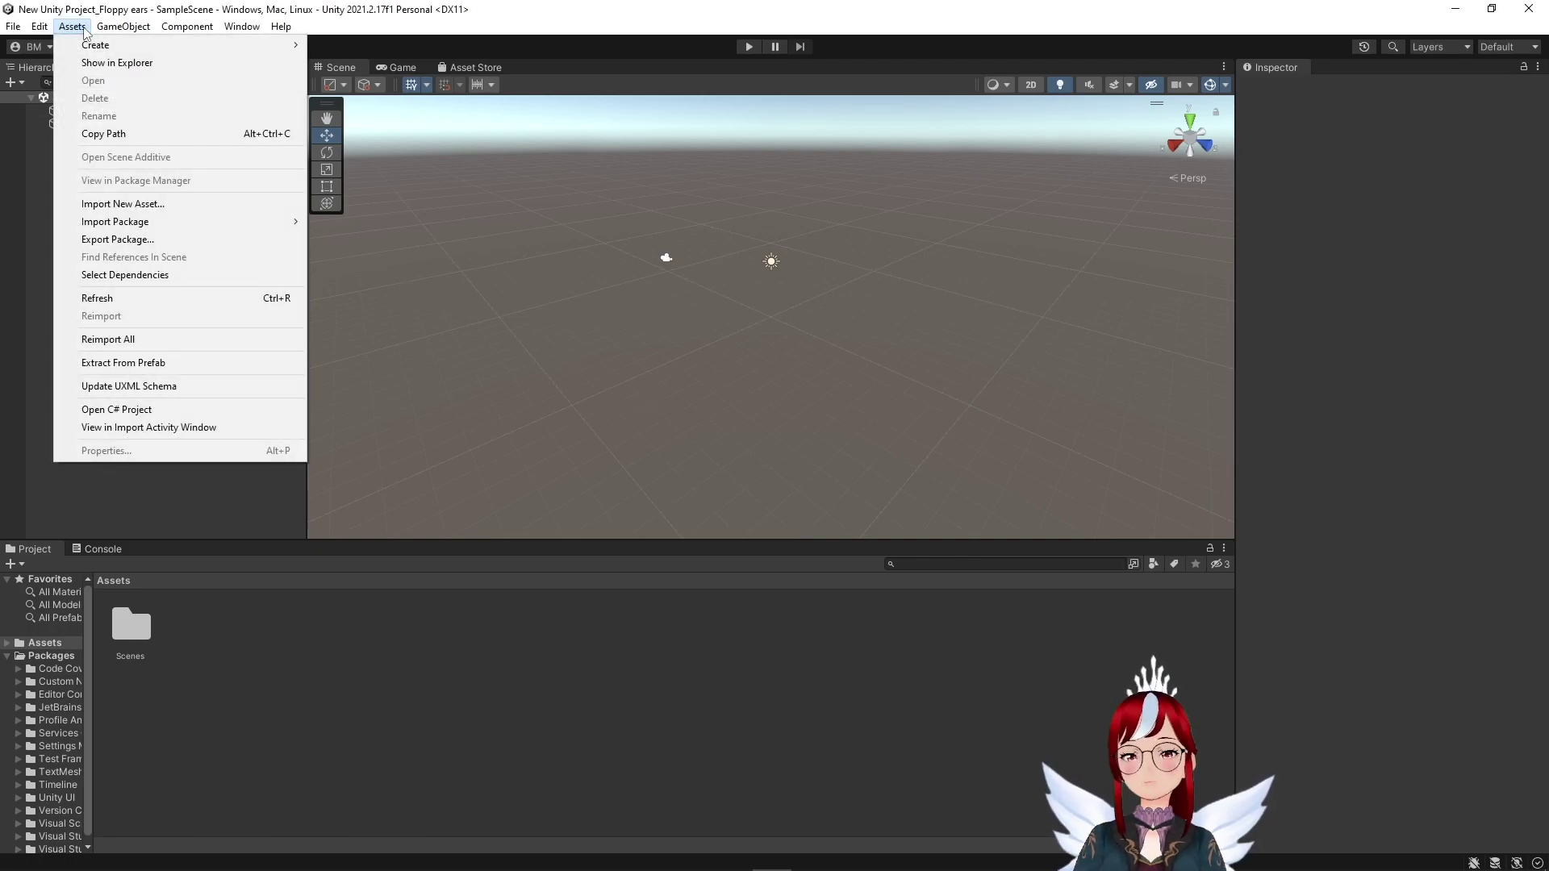
pyautogui.moveTo(179, 223)
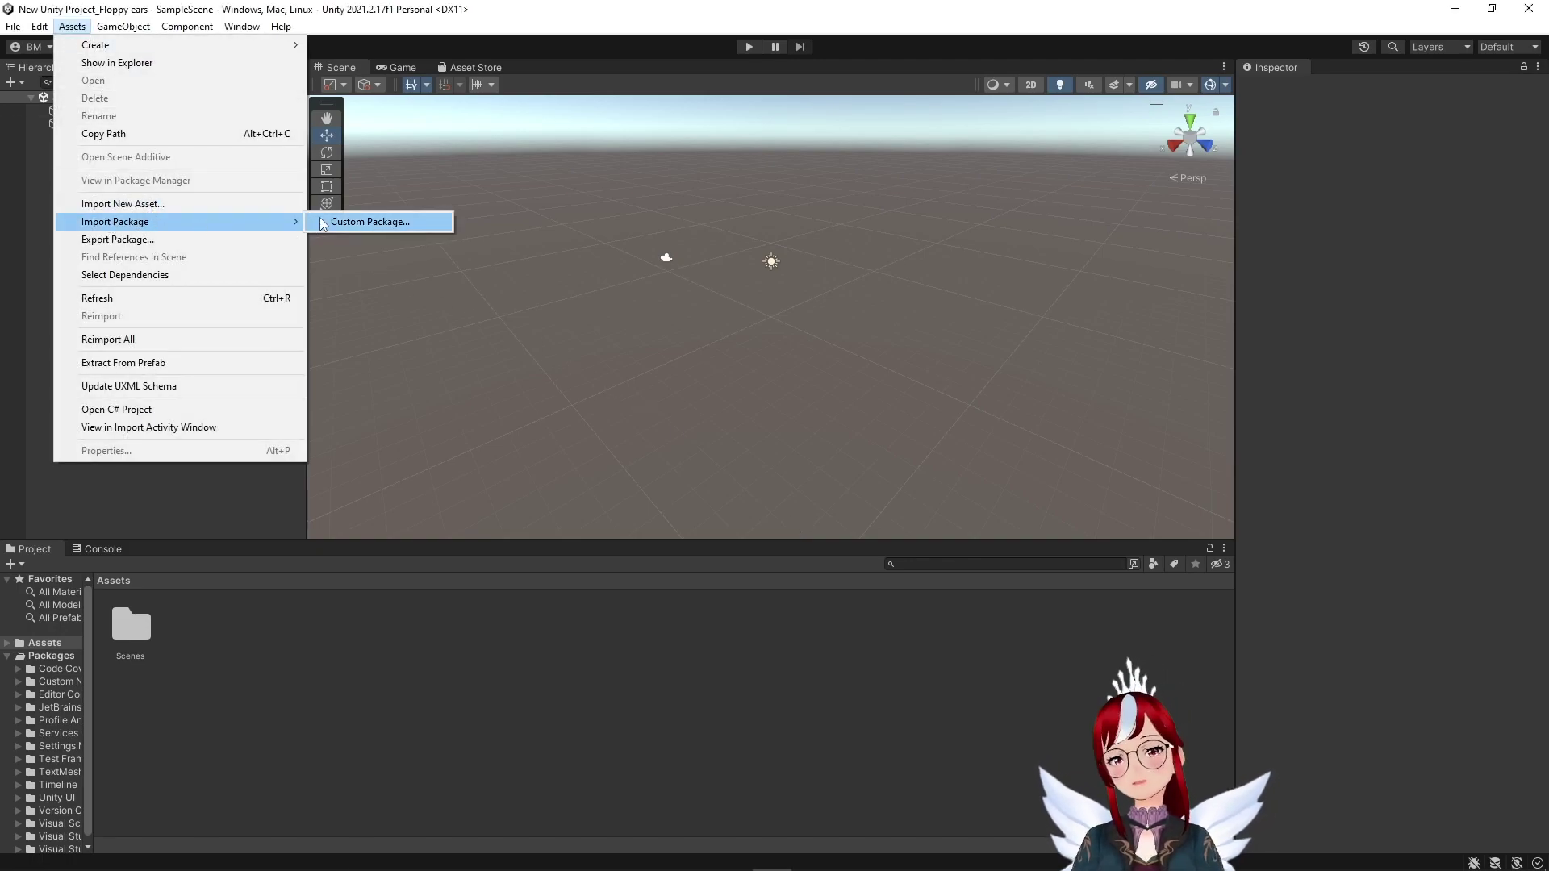
pyautogui.click(370, 222)
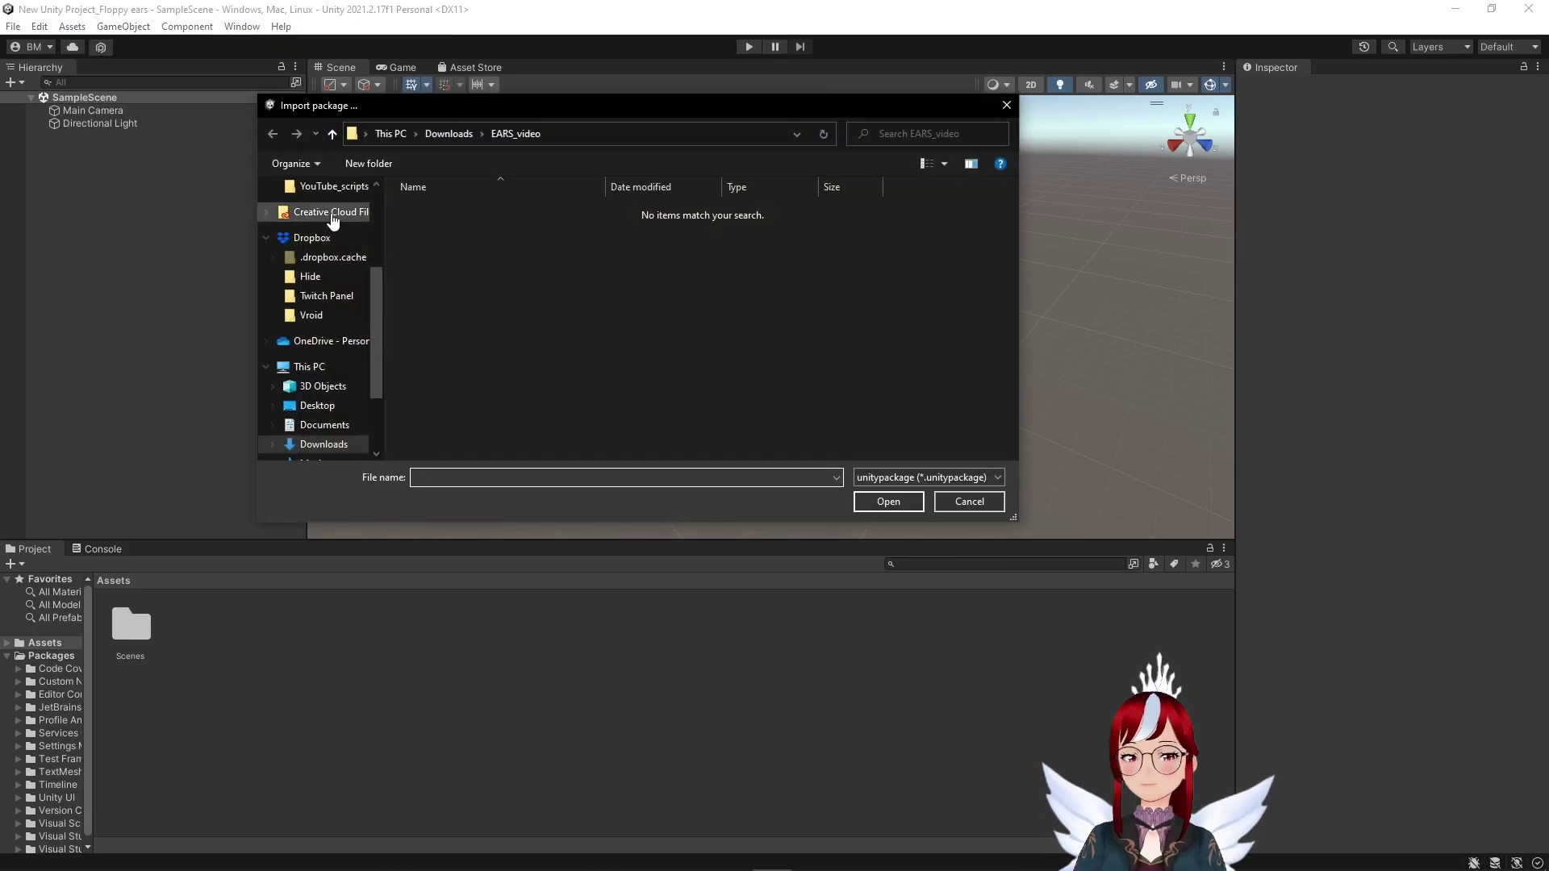
pyautogui.click(318, 406)
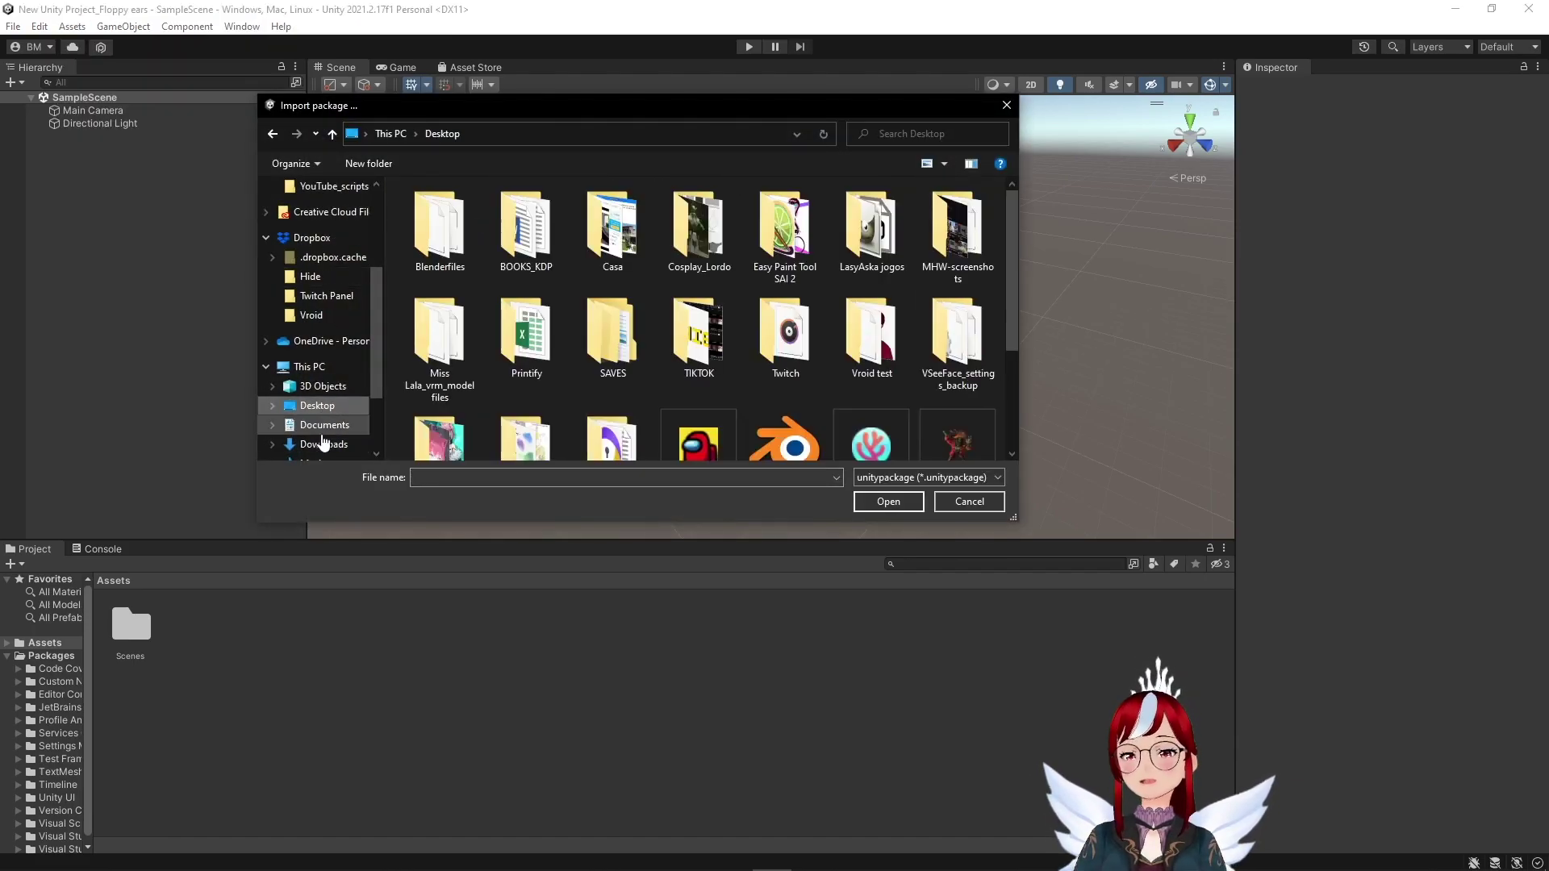
pyautogui.click(323, 444)
pyautogui.scroll(-5, 615, 301)
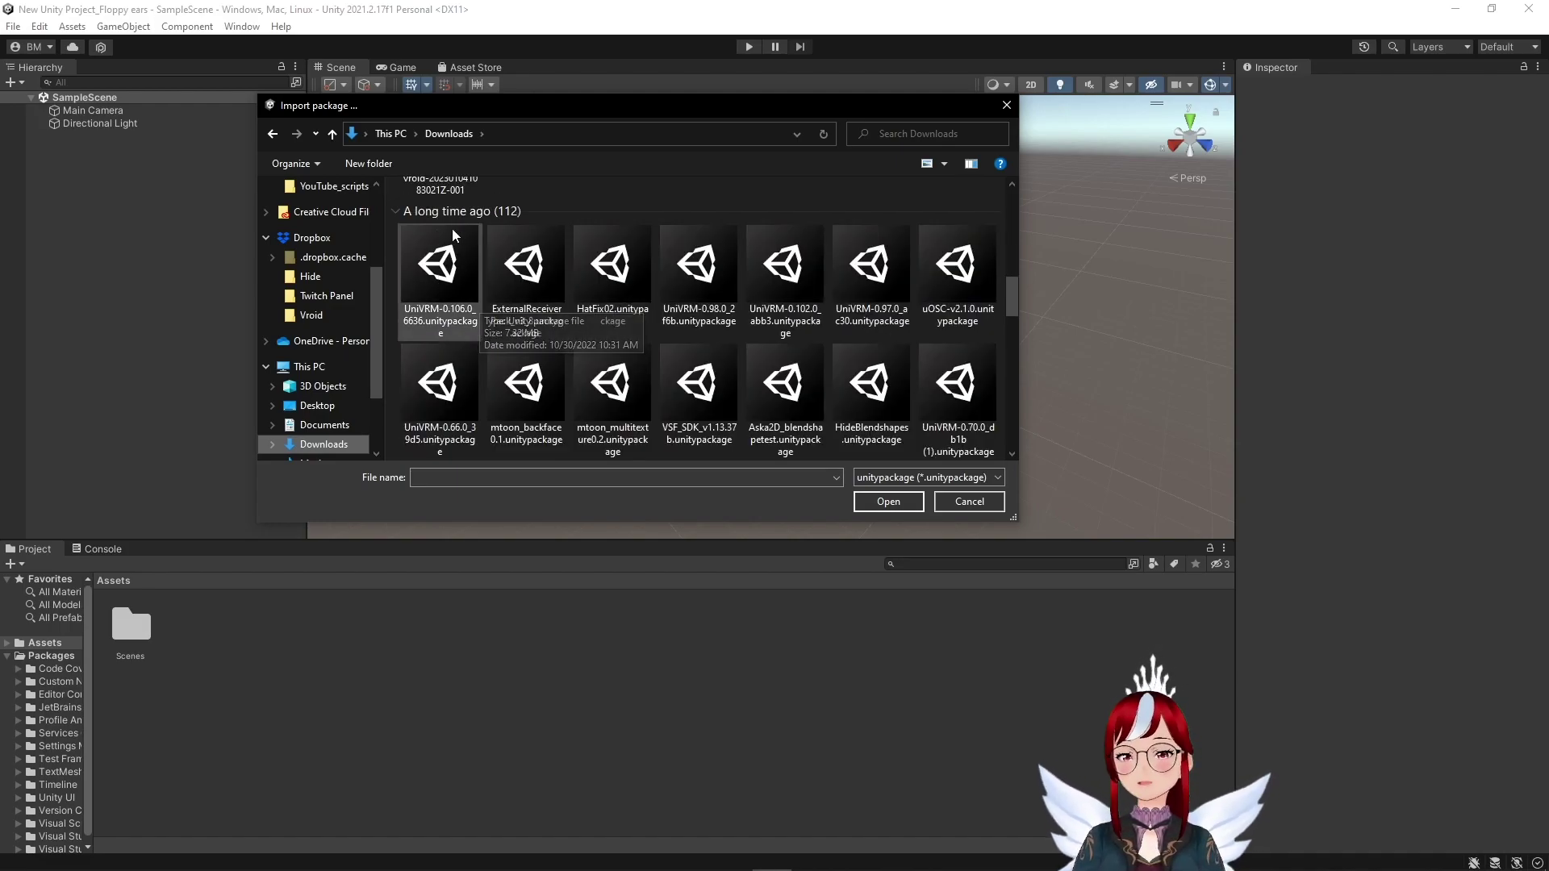
pyautogui.click(440, 263)
pyautogui.click(884, 501)
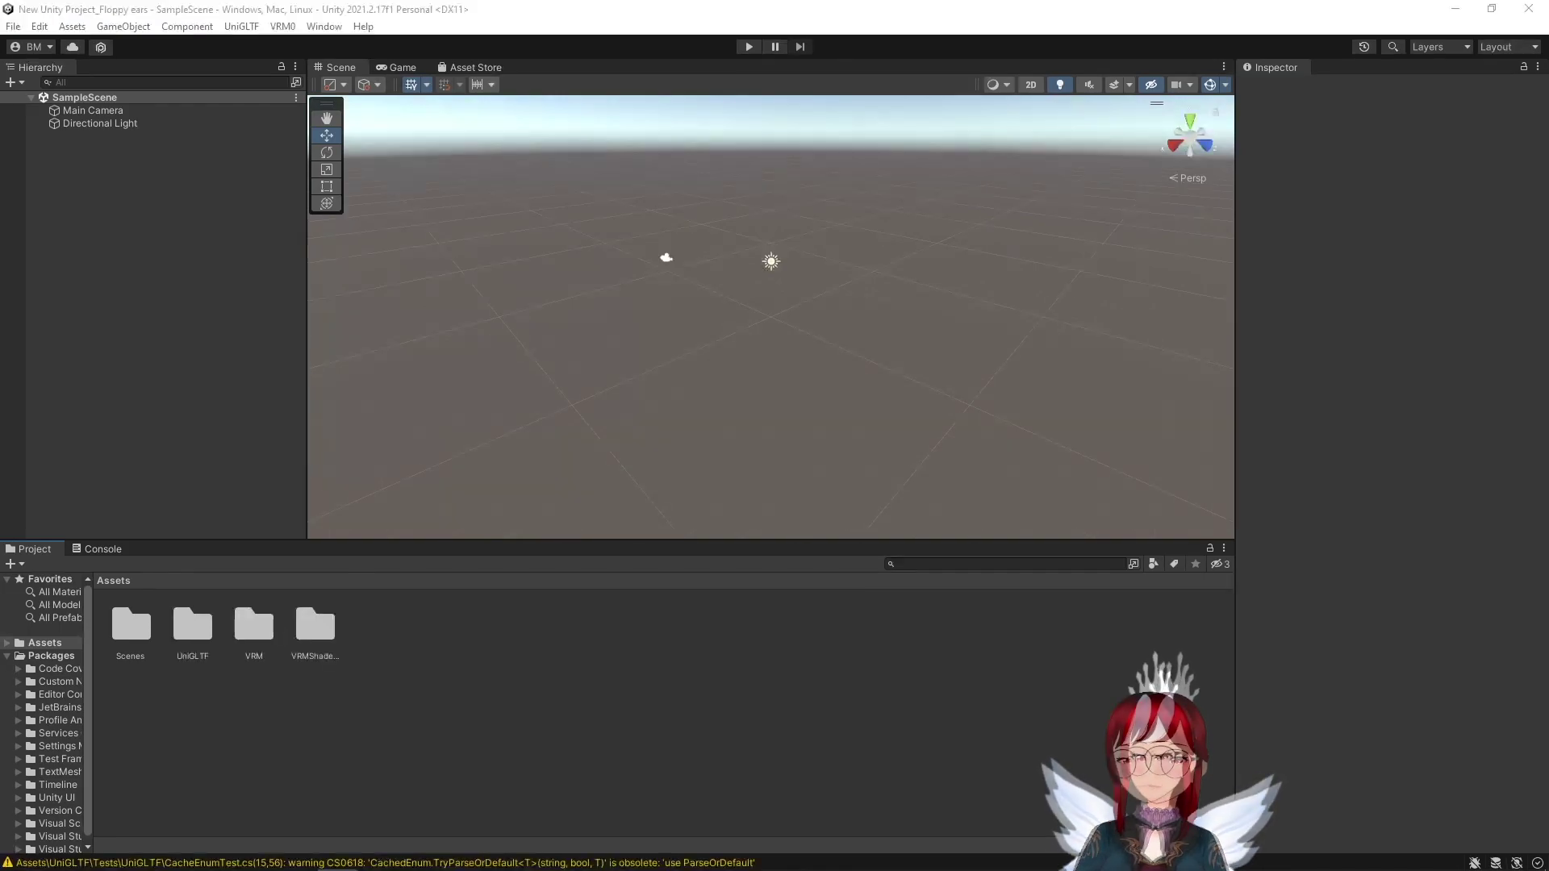
# - Create a new folder named EARS in Assets
pyautogui.rightClick(460, 633)
pyautogui.moveTo(619, 208)
pyautogui.click(747, 120)
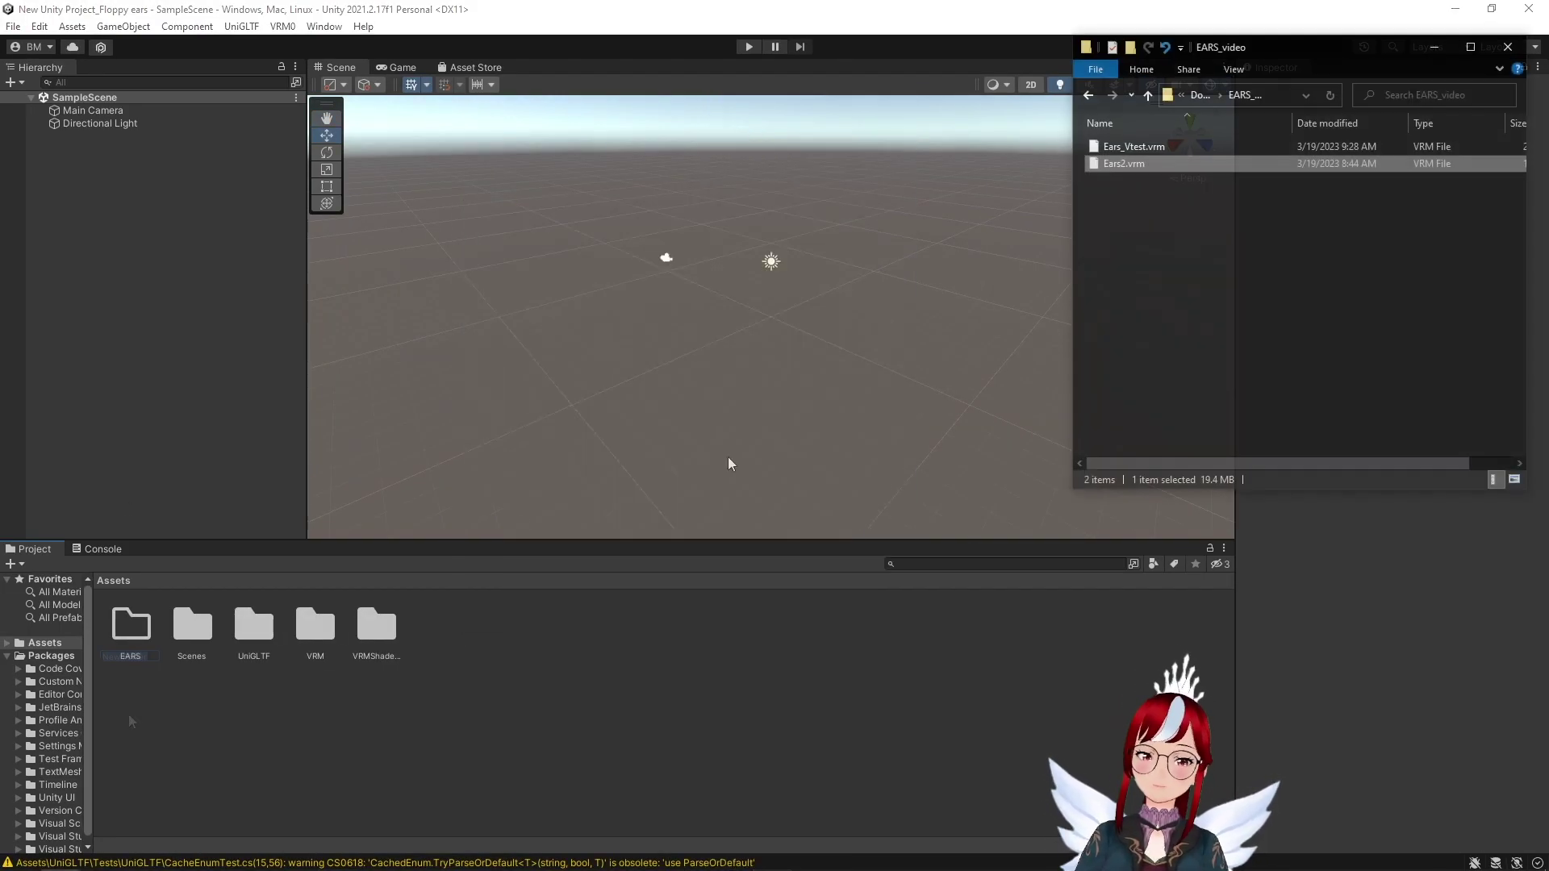
# - Move Ears2.vrm into EARS and drag the Ears2 prefab into the scene
pyautogui.moveTo(730, 460); pyautogui.dragTo(146, 628)
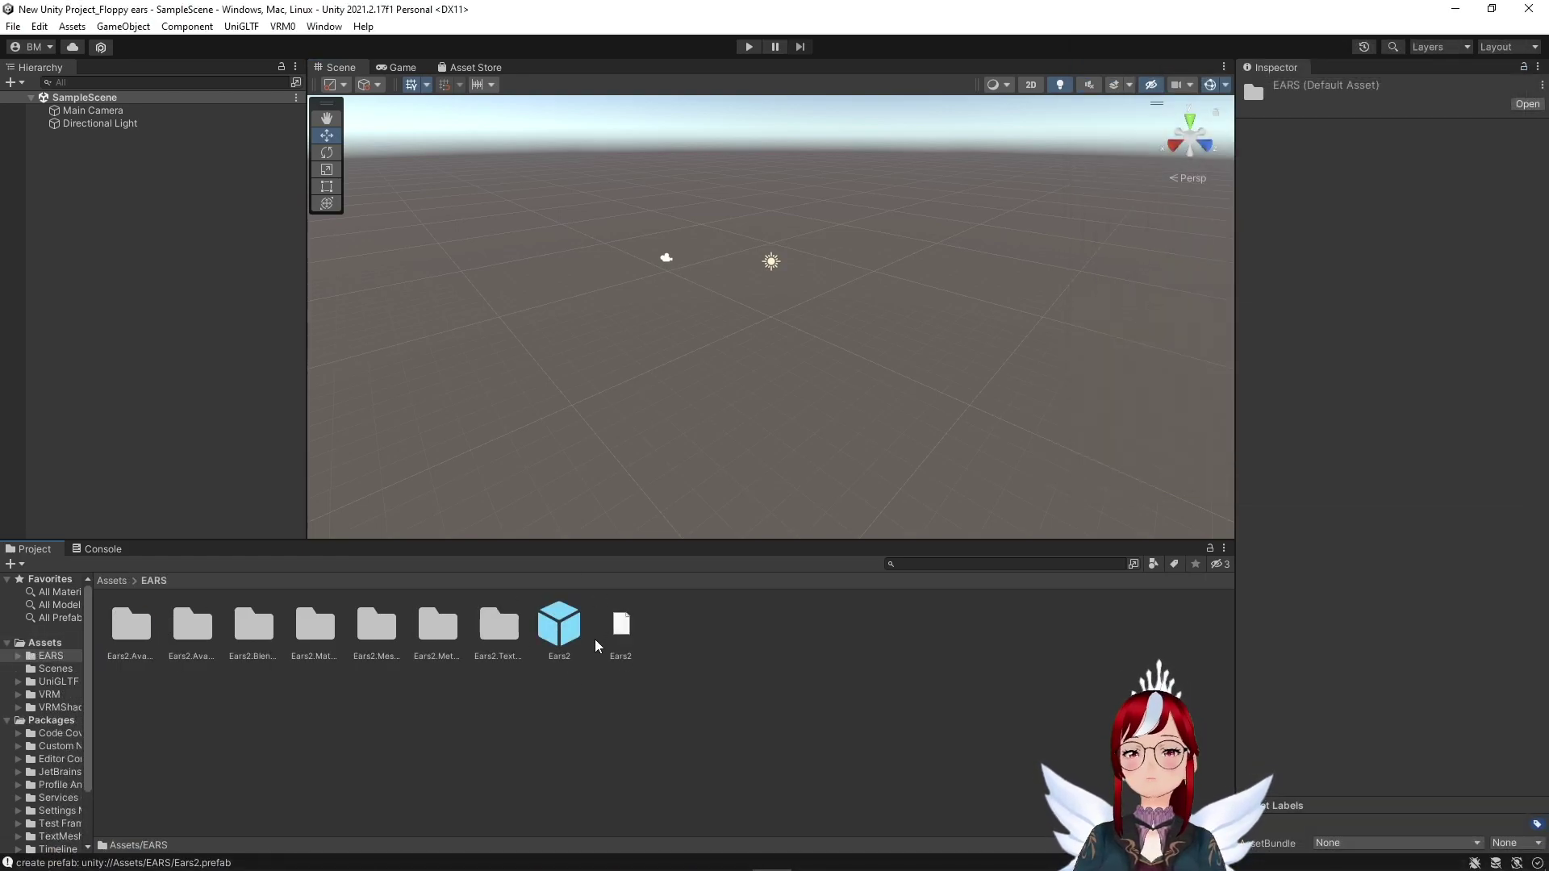
pyautogui.moveTo(570, 621); pyautogui.dragTo(192, 336)
pyautogui.scroll(3, 797, 162)
pyautogui.scroll(5, 797, 162)
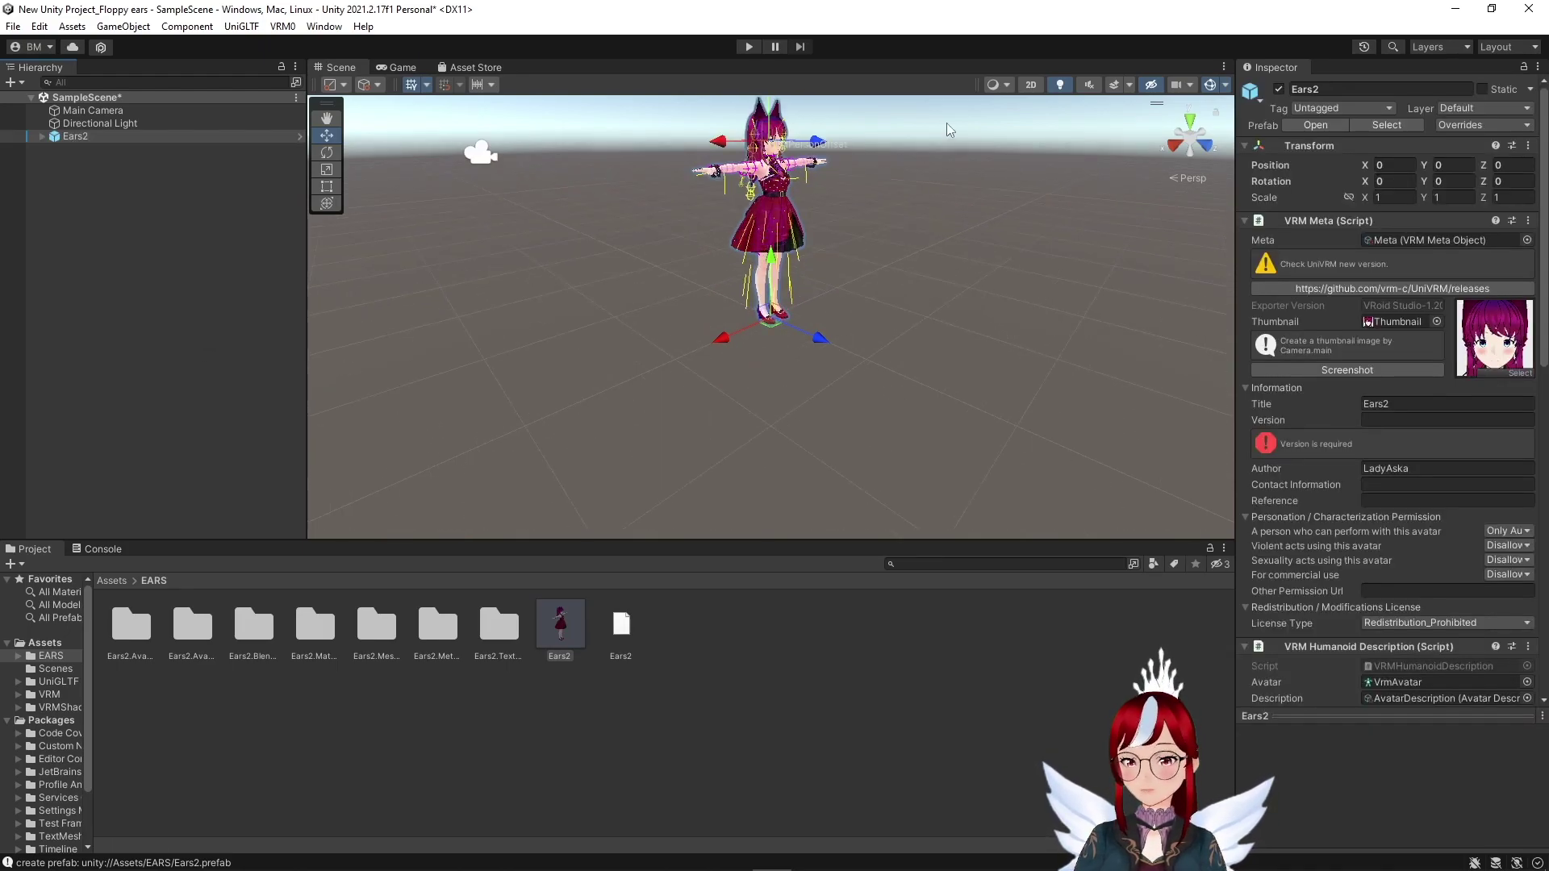
# - Frame the avatar, enter play mode, and return to the Scene view
pyautogui.moveTo(951, 128); pyautogui.dragTo(897, 219, button='middle')
pyautogui.scroll(5, 623, 265)
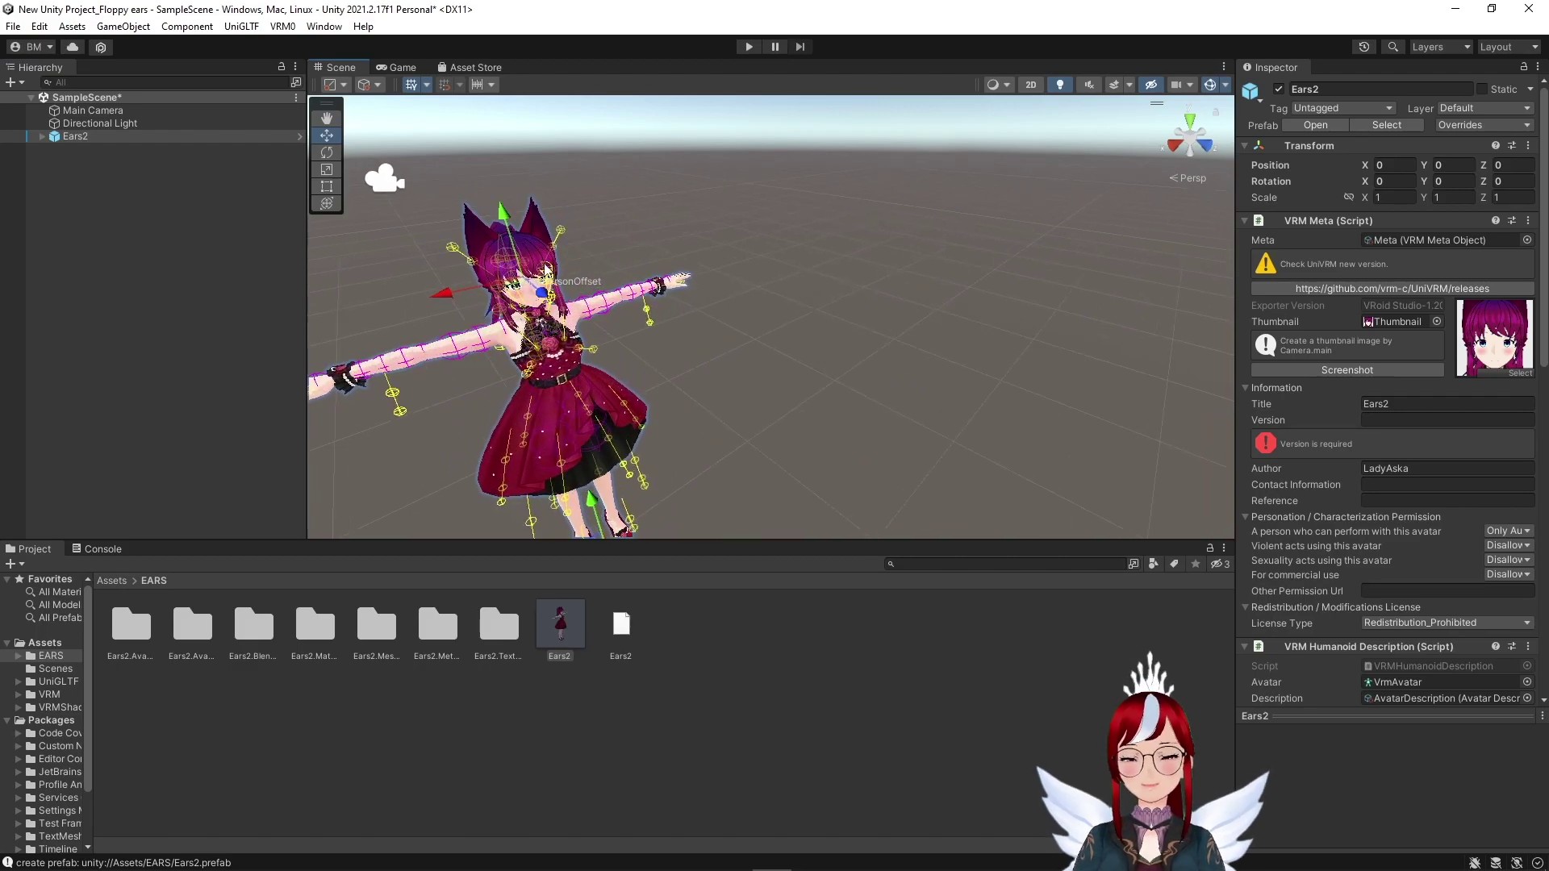
pyautogui.click(747, 48)
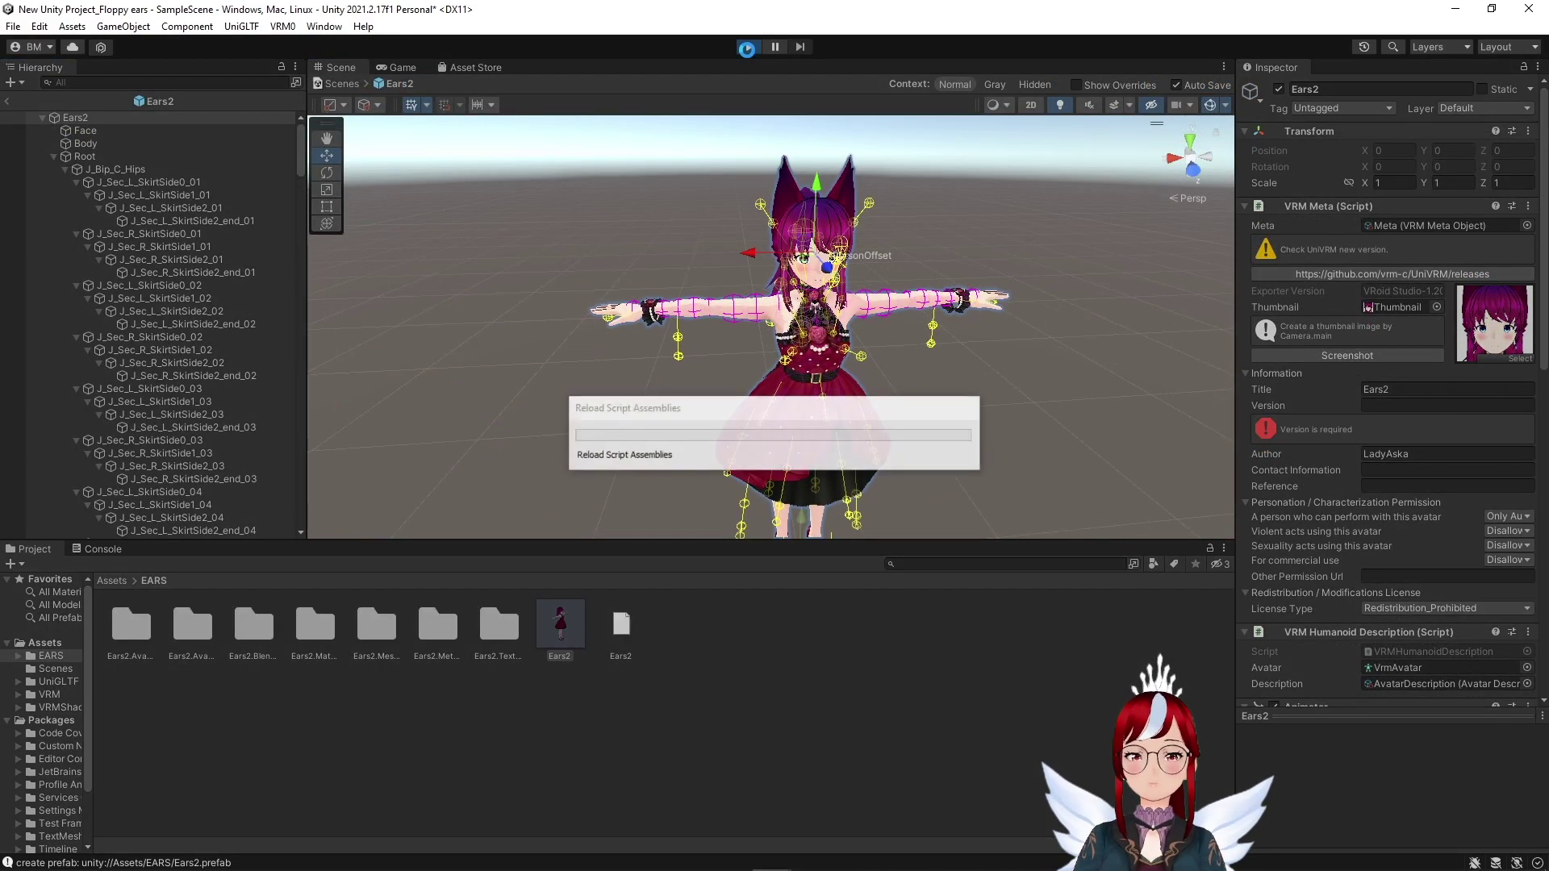
pyautogui.click(337, 67)
# - Expand Ears2, select 'secondary', and scroll to the CatEar spring bone at stiffness 1.5
pyautogui.click(75, 136)
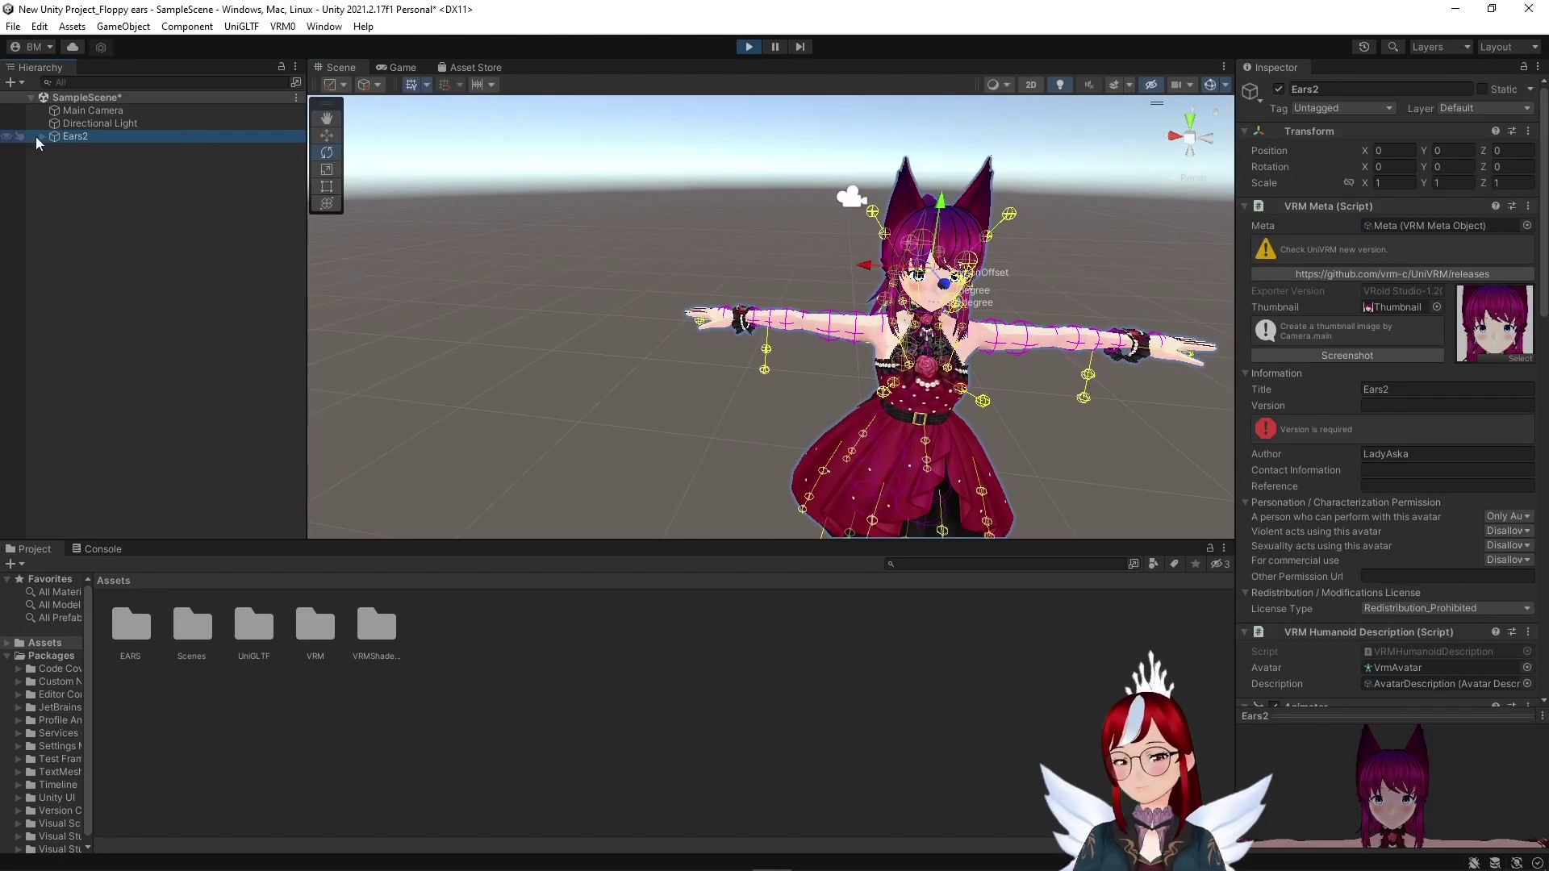
pyautogui.click(42, 136)
pyautogui.click(97, 203)
pyautogui.scroll(-5, 1406, 284)
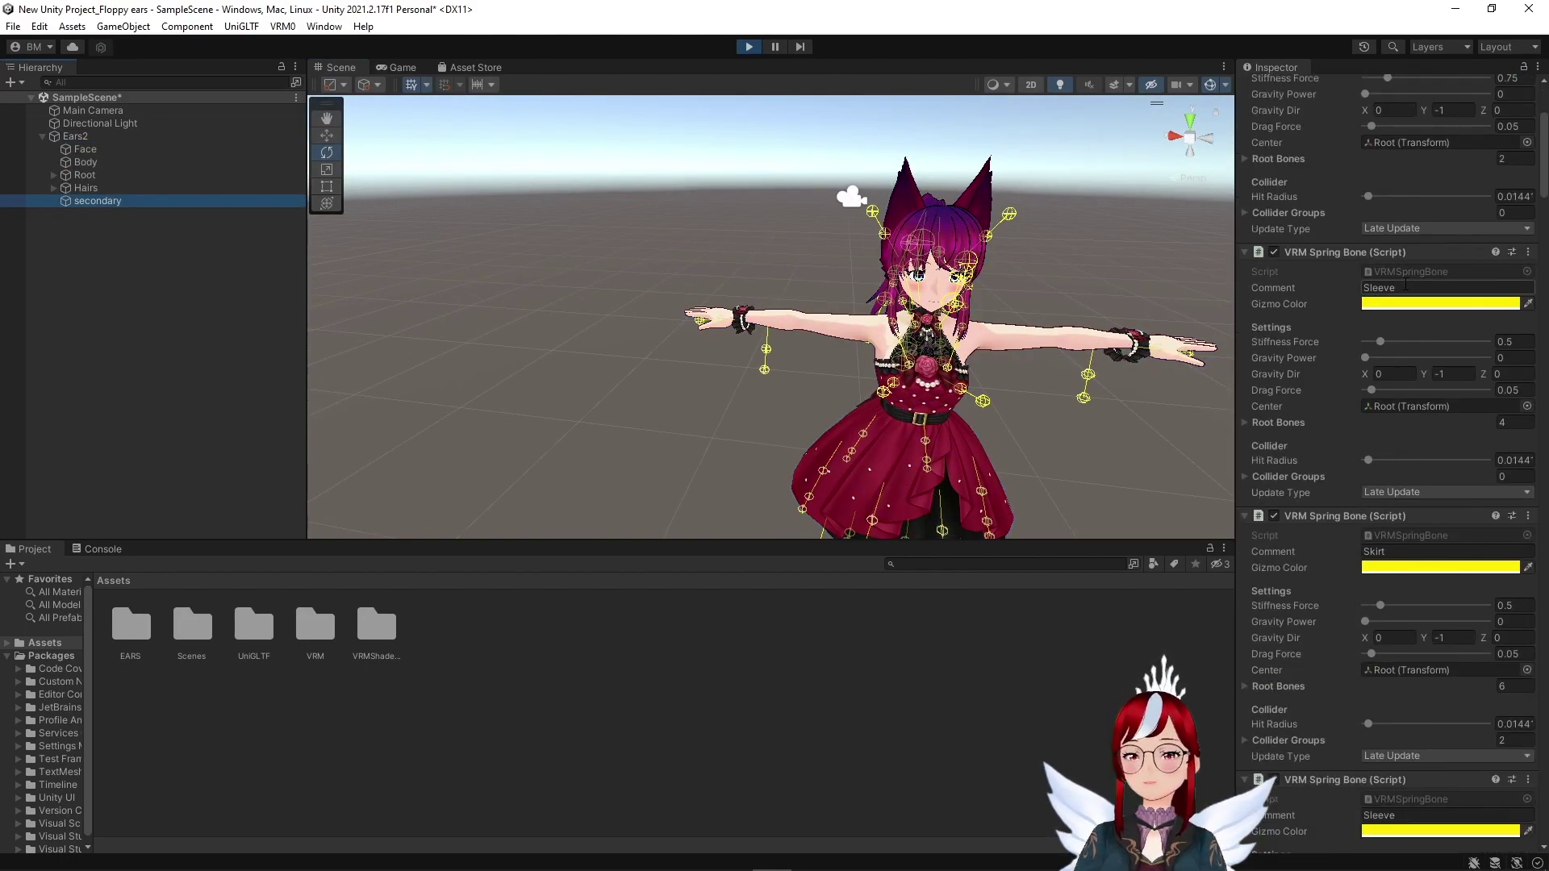
pyautogui.scroll(-5, 1406, 284)
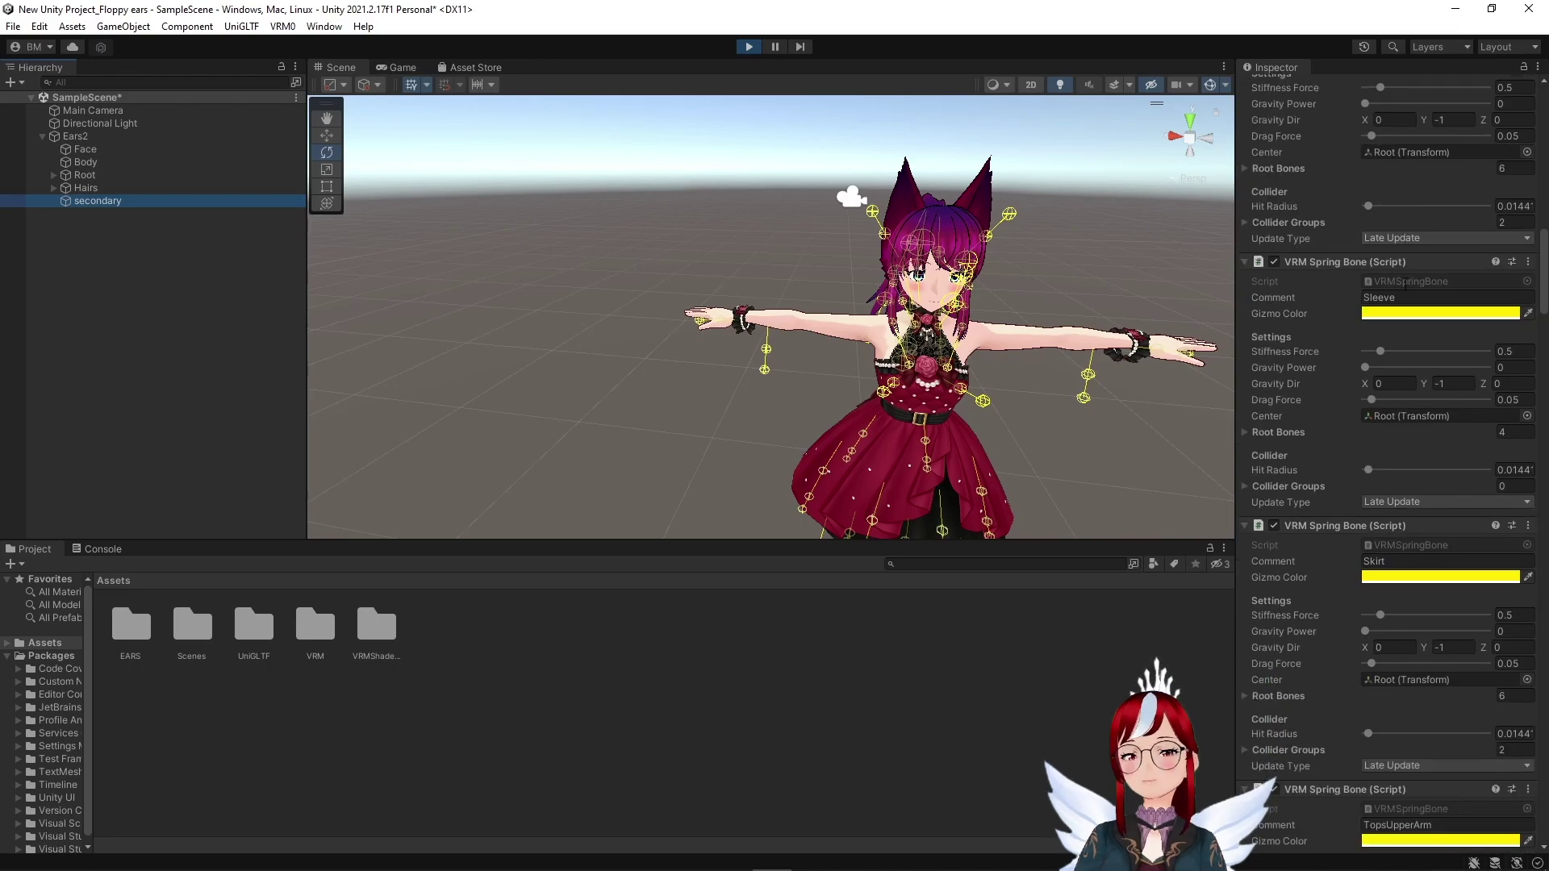
pyautogui.scroll(-8, 1405, 284)
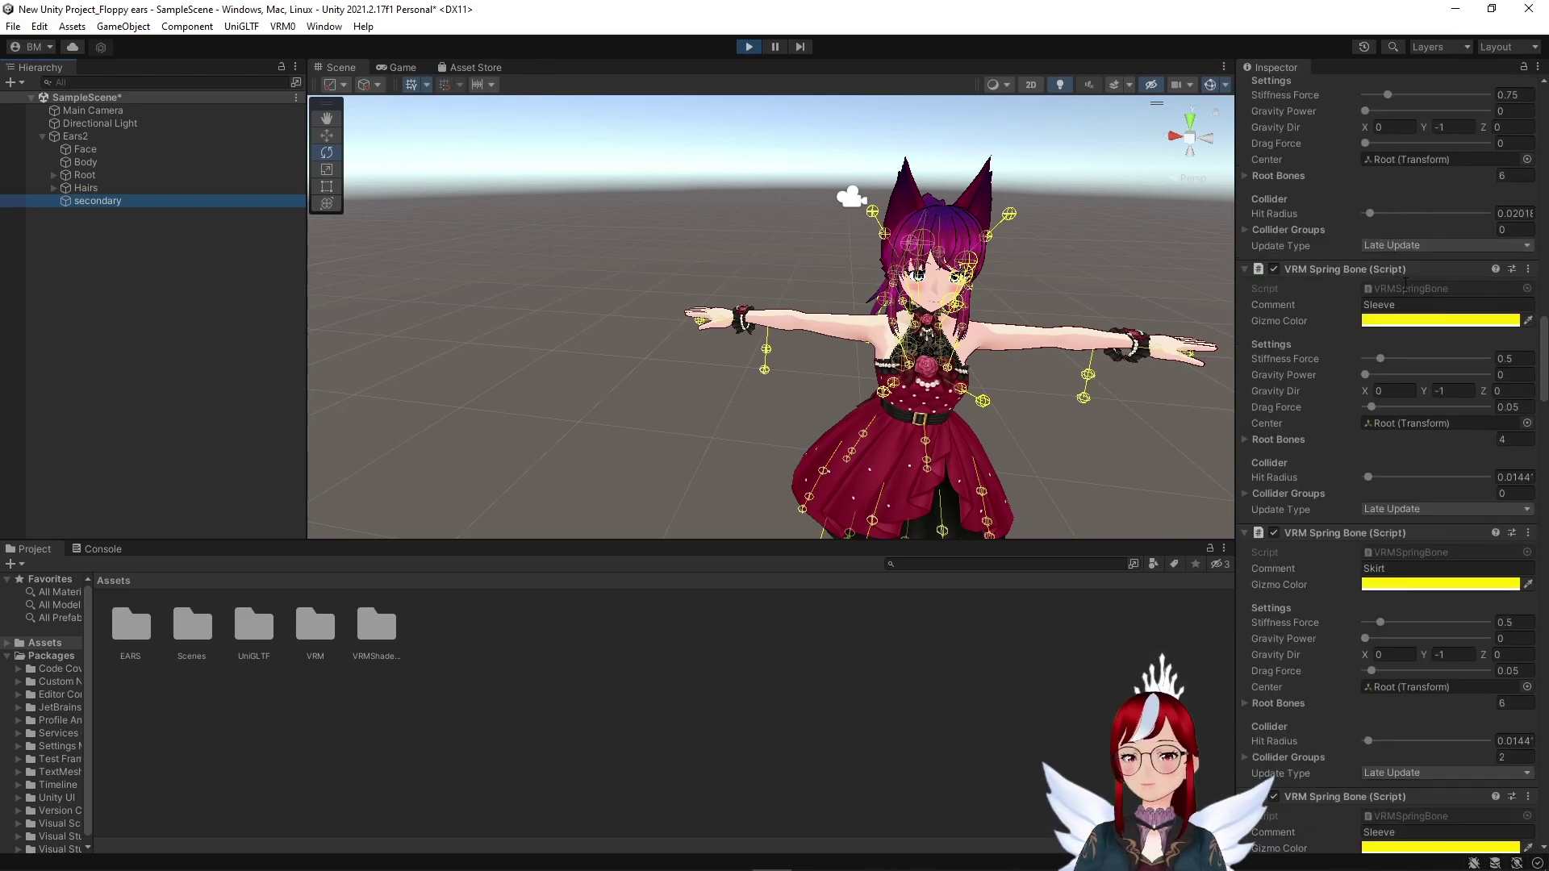
pyautogui.scroll(-7, 1405, 284)
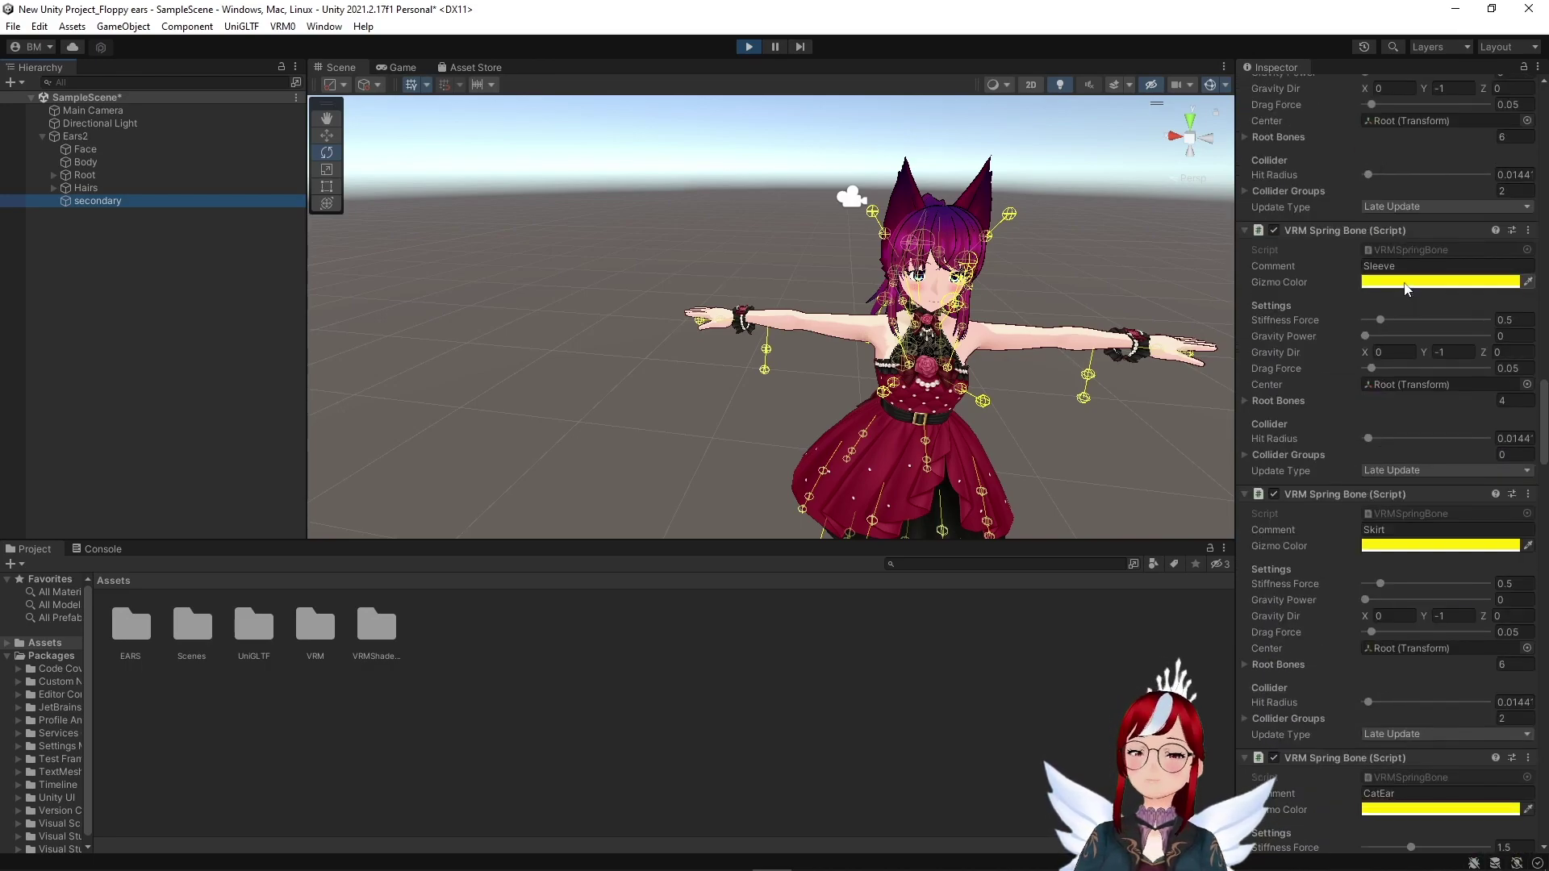
pyautogui.scroll(-5, 1406, 287)
pyautogui.scroll(-5, 1404, 282)
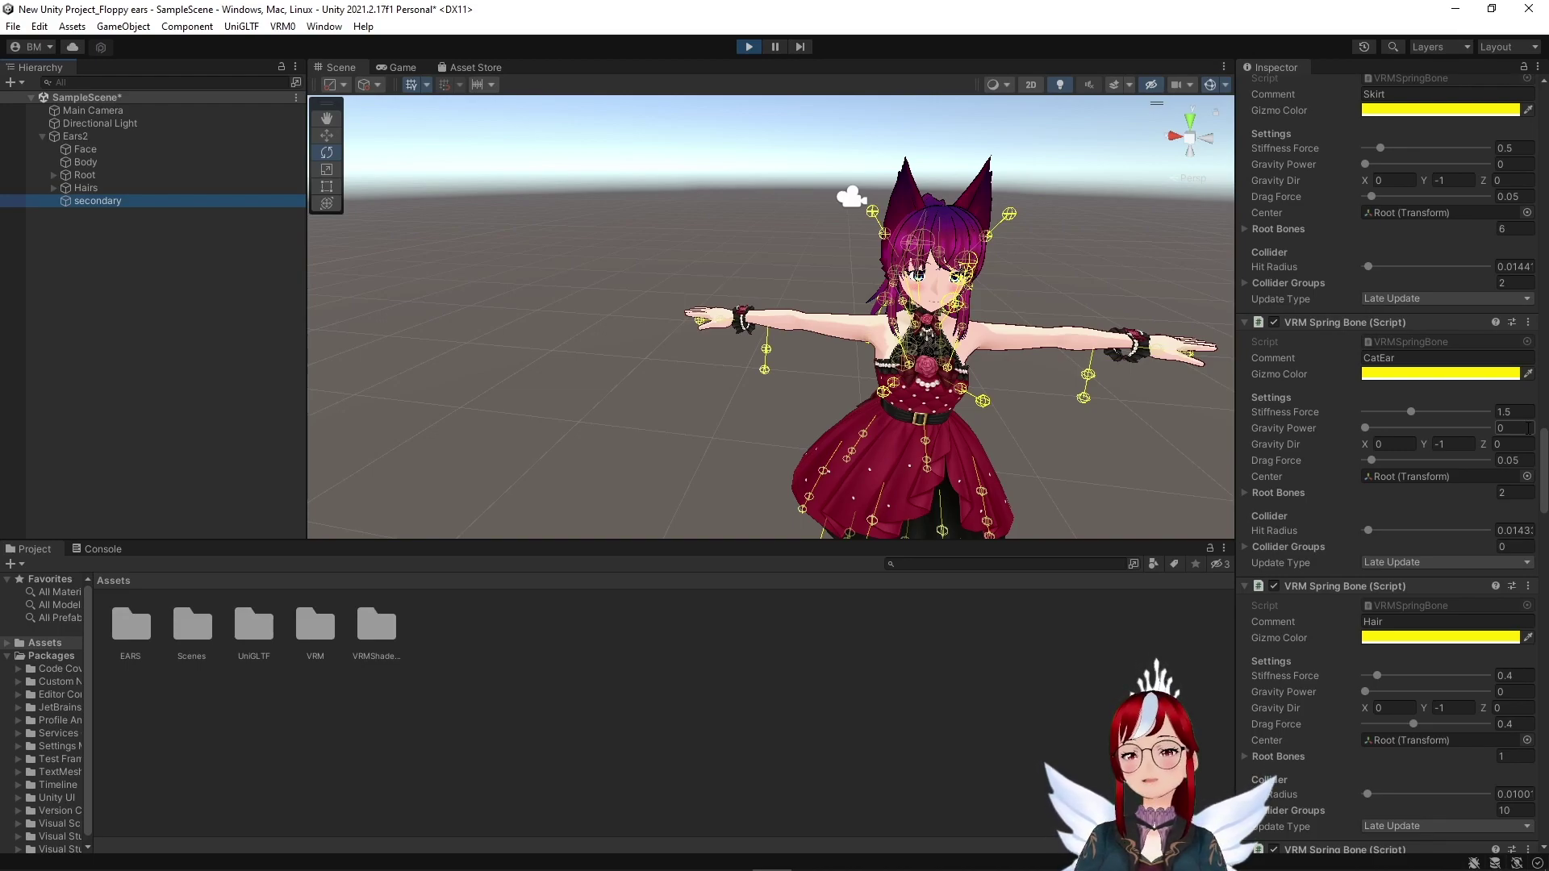
# - Expand Root down through Hips, Spine, Chest, UpperChest, Neck and select J_Bip_C_Head
pyautogui.click(53, 175)
pyautogui.click(65, 188)
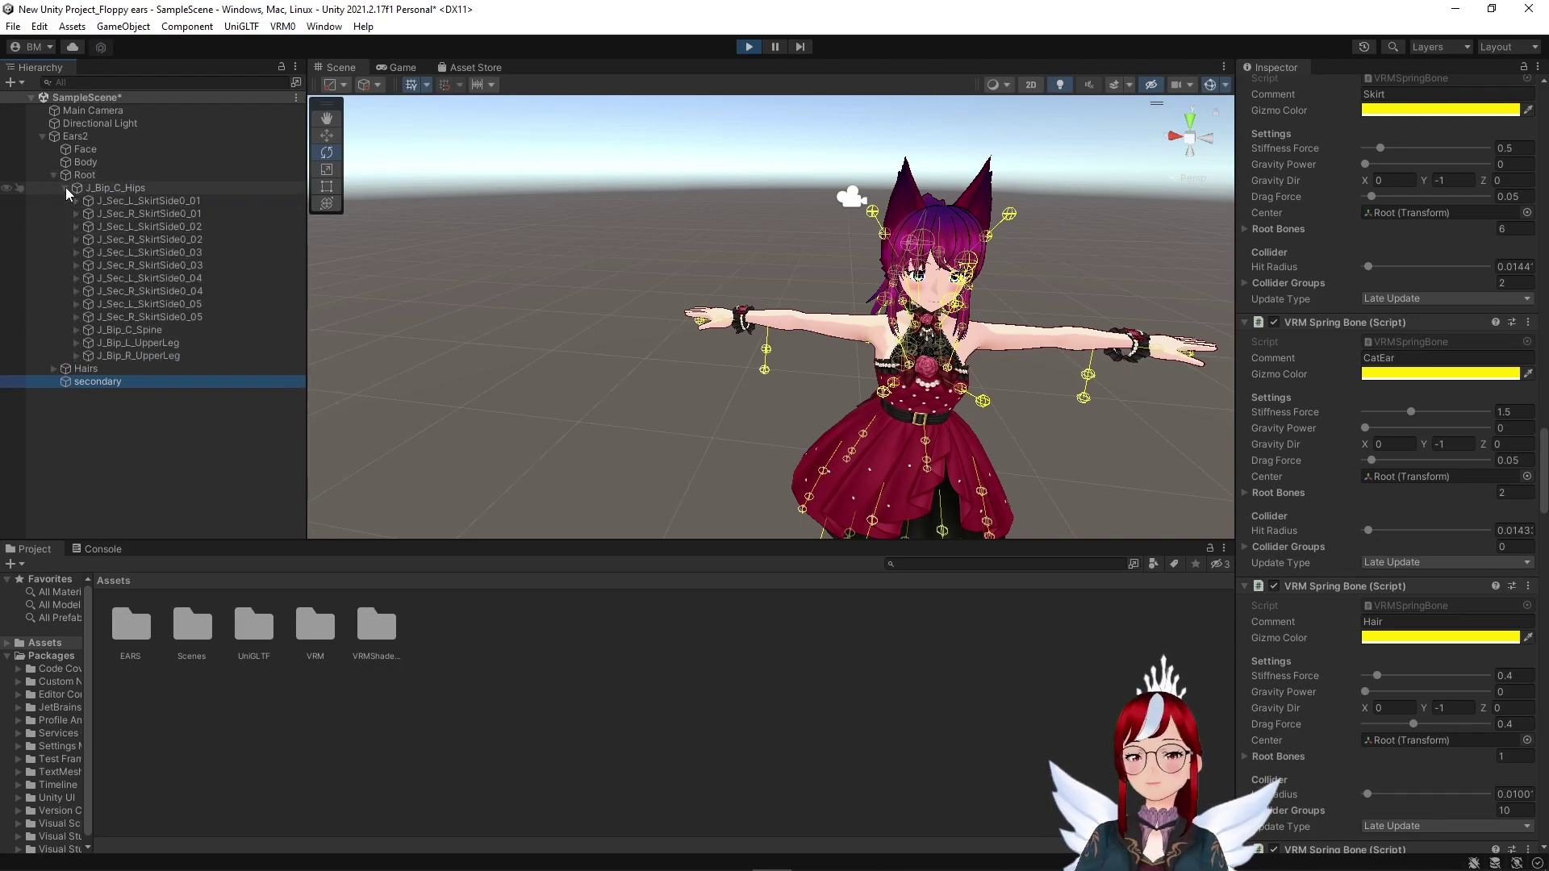
pyautogui.click(75, 331)
pyautogui.click(87, 344)
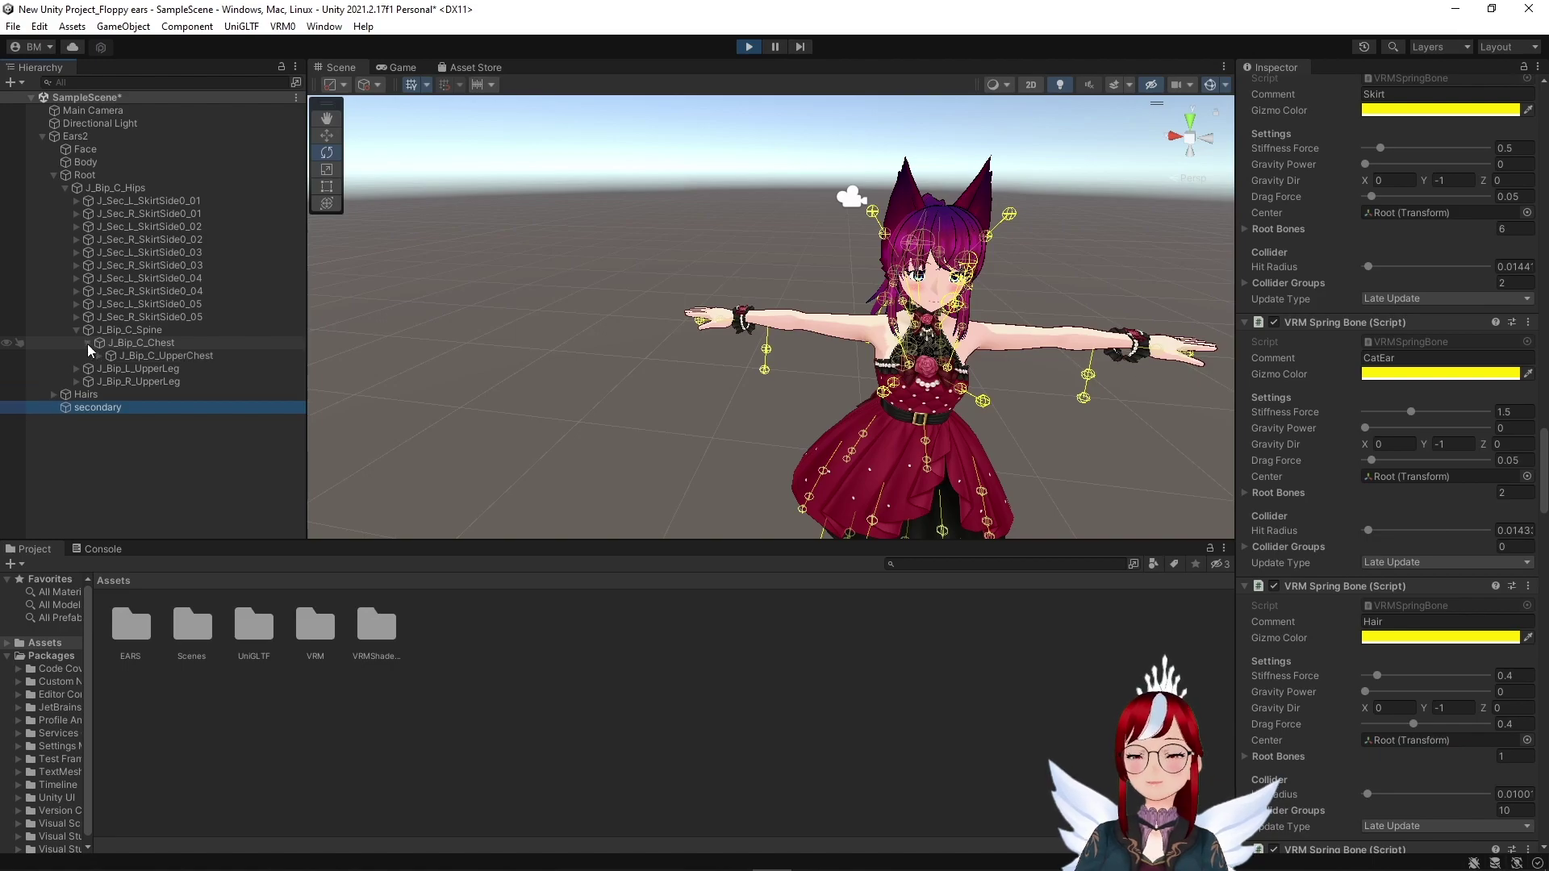
pyautogui.click(99, 357)
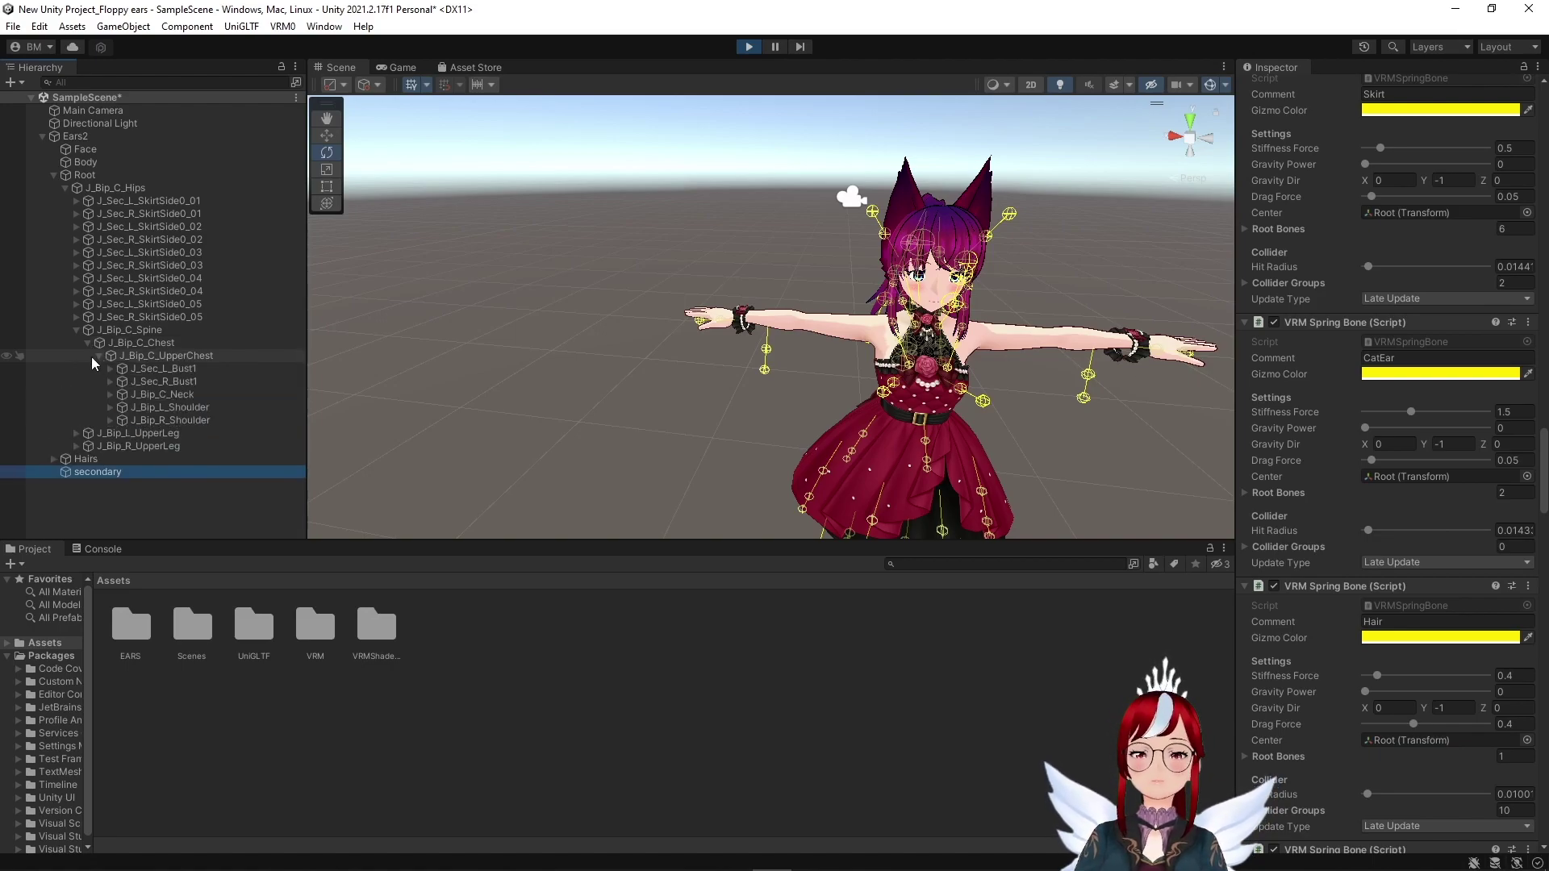
pyautogui.click(110, 395)
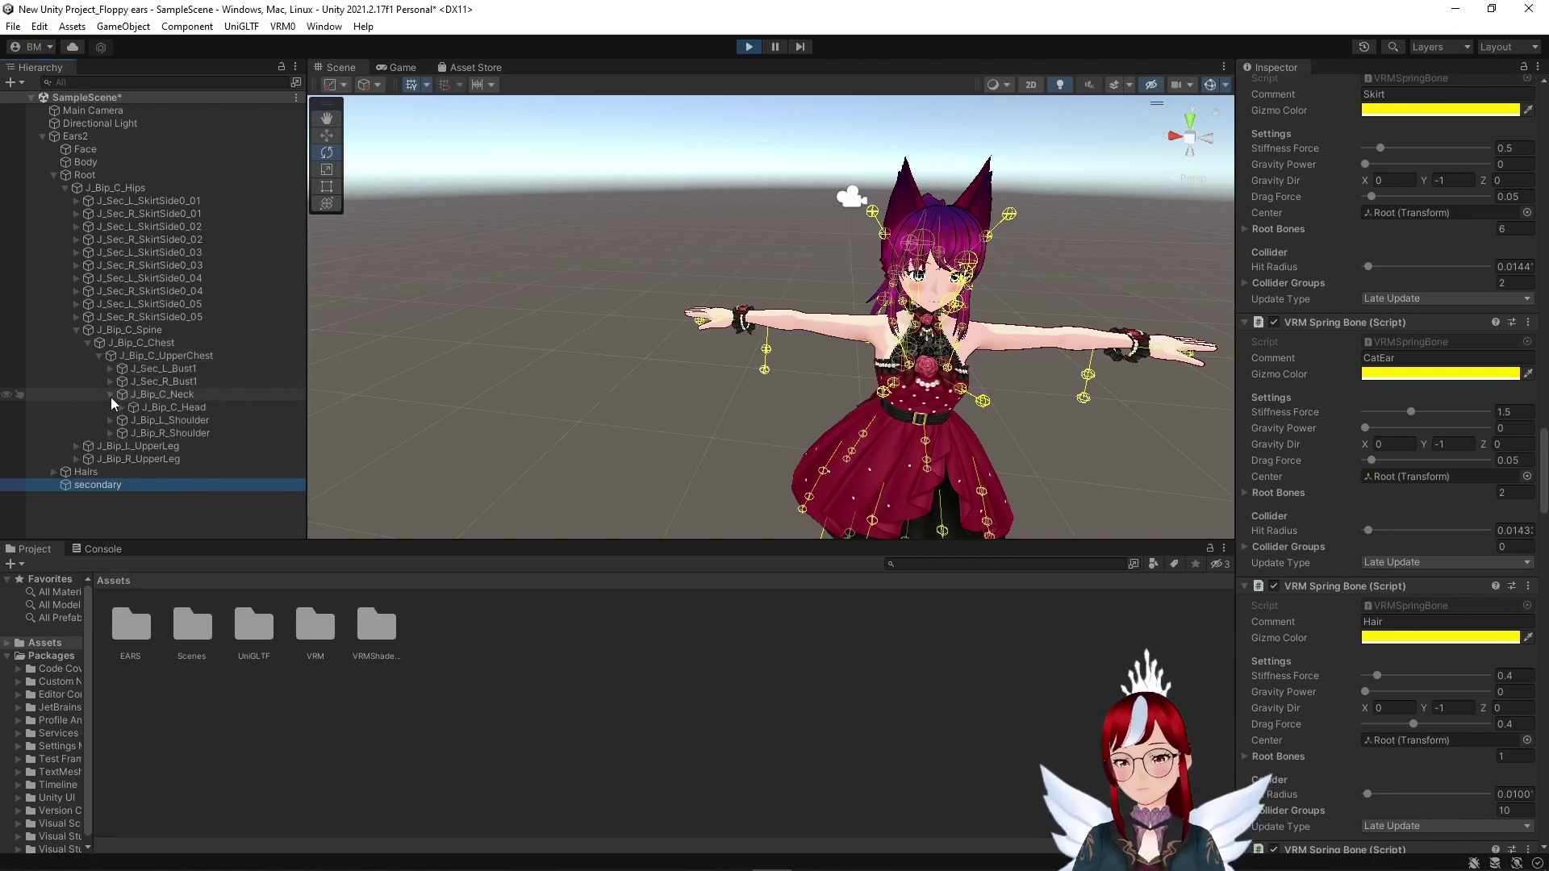
pyautogui.click(152, 406)
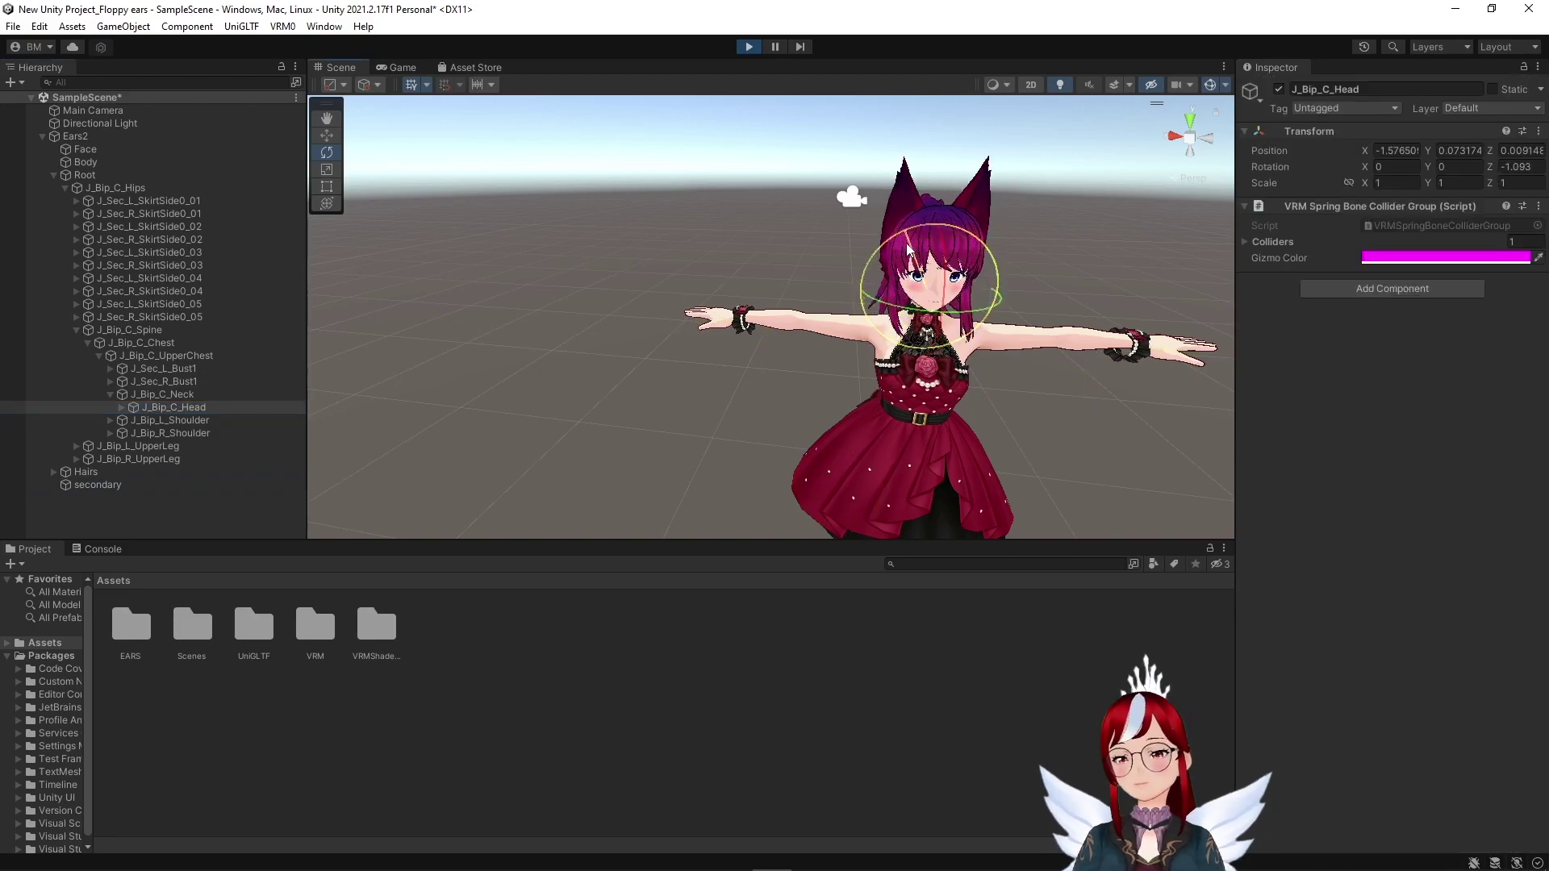
# - Drag the CatEar Stiffness Force to 0 and test the ears on the head bone
pyautogui.click(97, 485)
pyautogui.scroll(-5, 1388, 484)
pyautogui.click(161, 406)
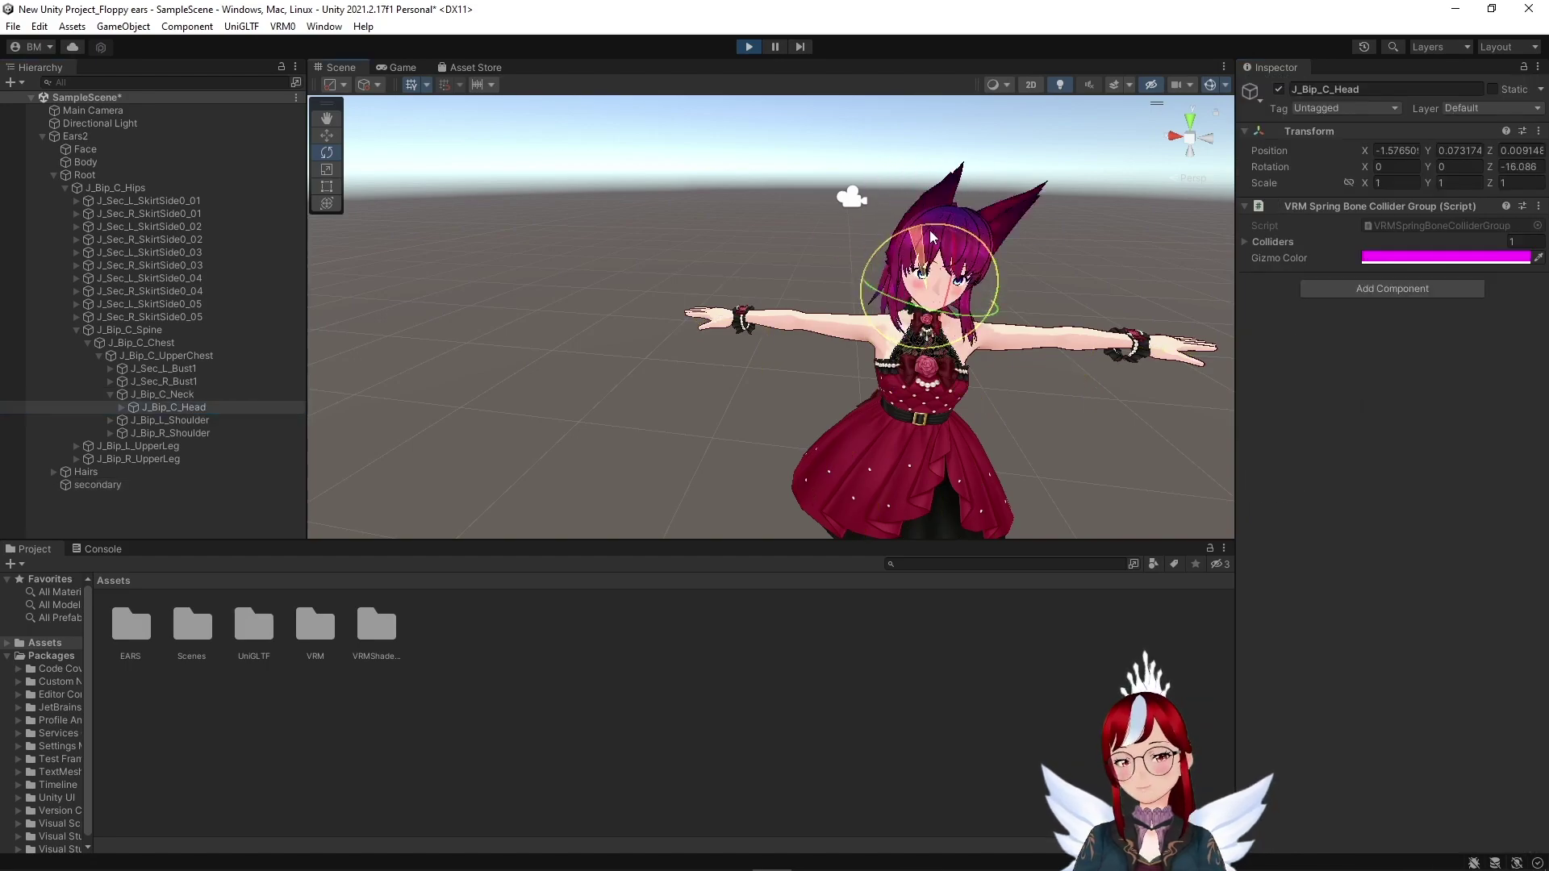
pyautogui.click(96, 485)
pyautogui.scroll(-10, 1396, 363)
pyautogui.moveTo(1396, 358); pyautogui.dragTo(1292, 357)
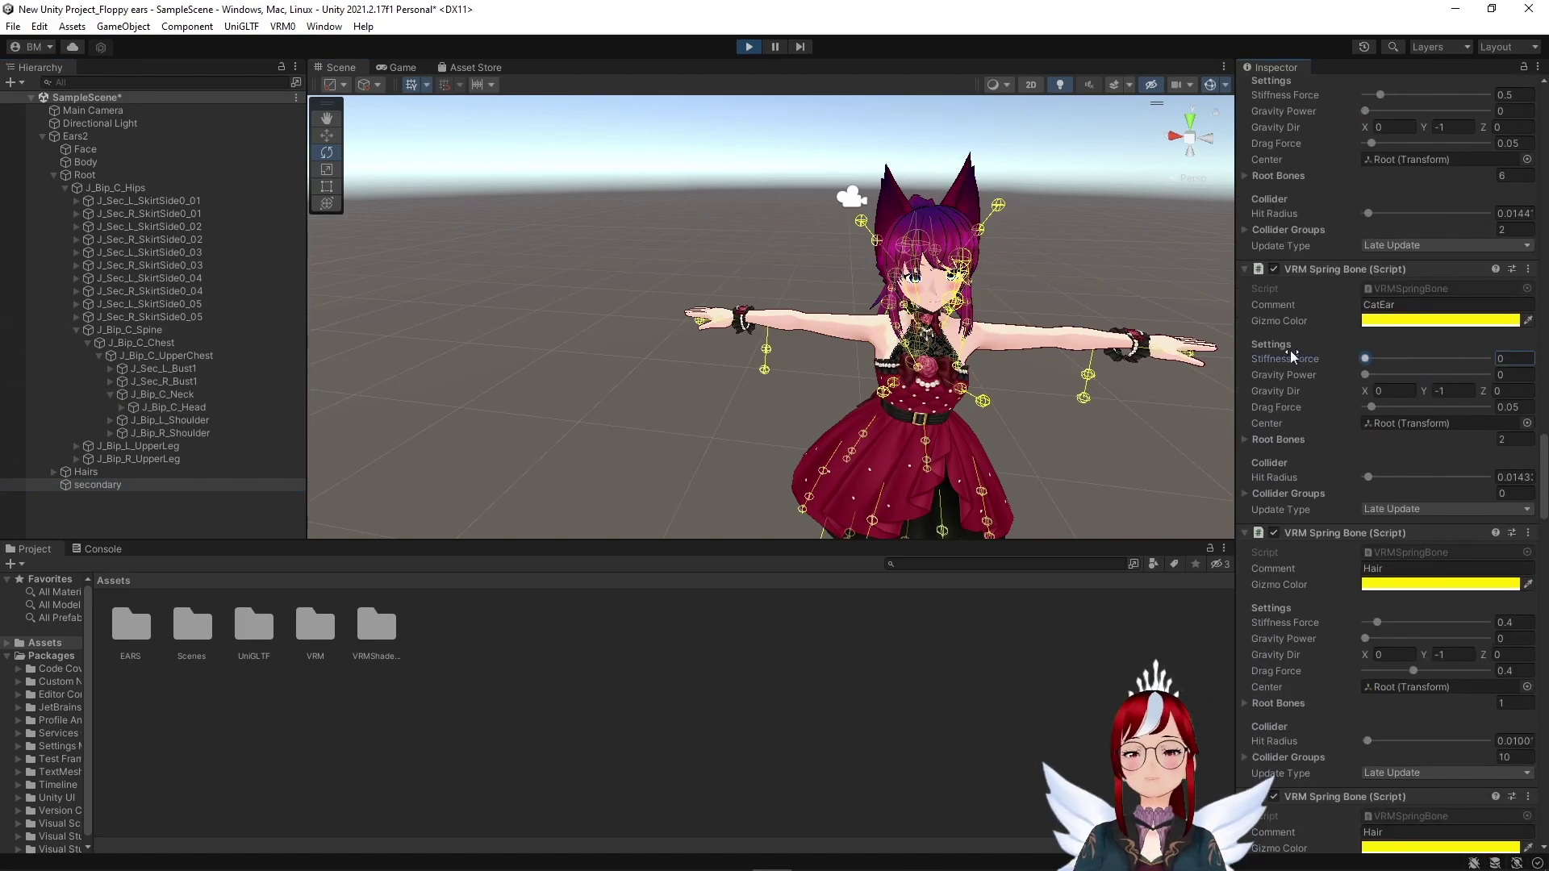
pyautogui.click(170, 407)
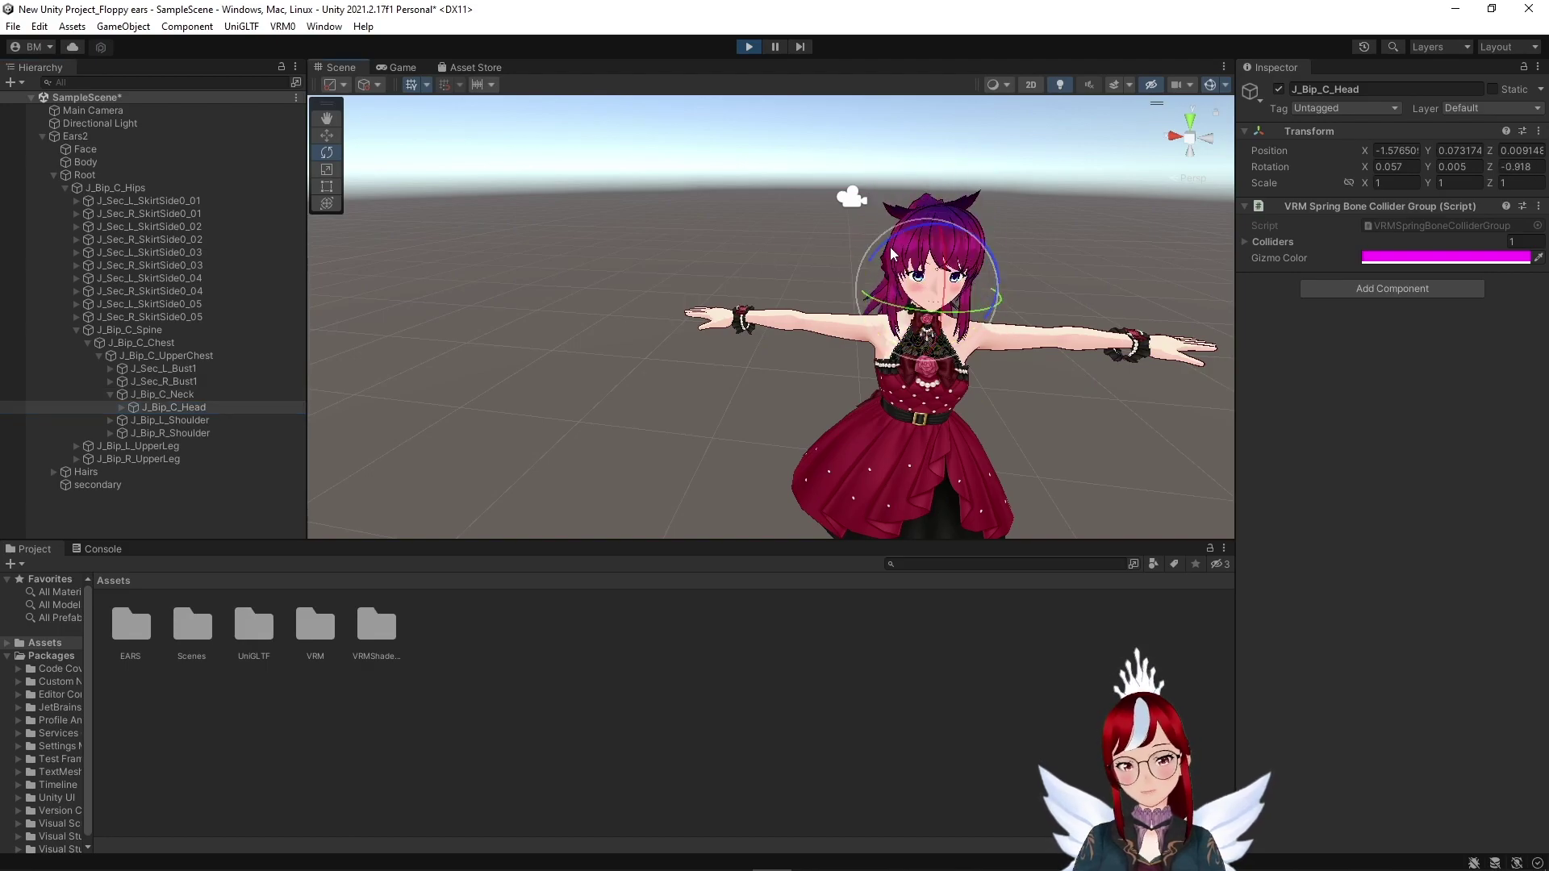
pyautogui.click(99, 485)
# - Try CatEar Stiffness Force 0.5 in play mode and check the ears on the head bone
pyautogui.scroll(-15, 1372, 381)
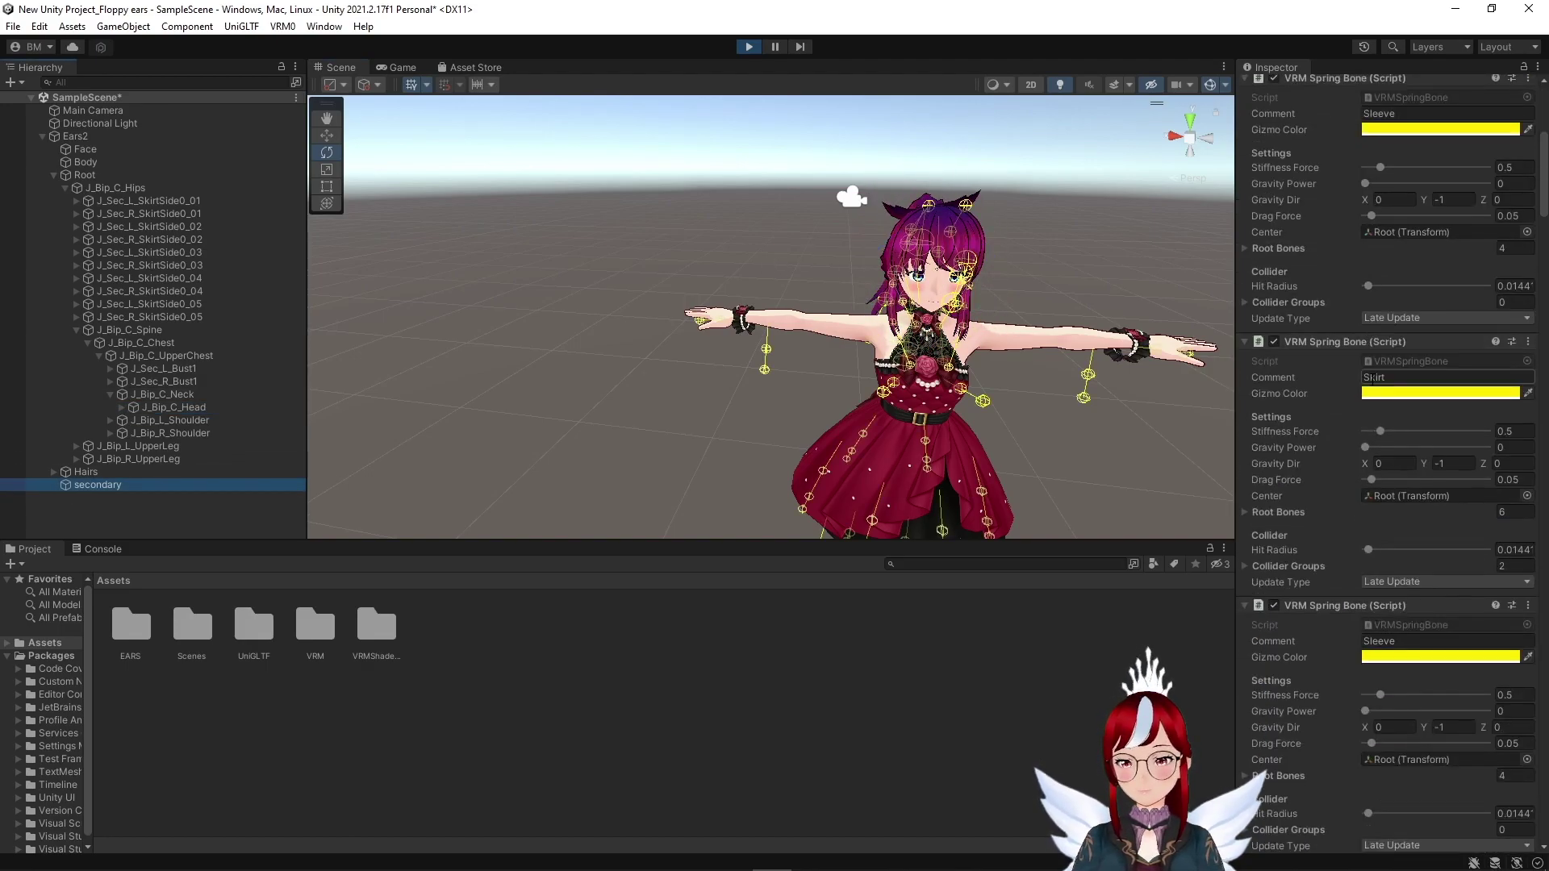
pyautogui.scroll(-14, 1372, 379)
pyautogui.click(1509, 412)
pyautogui.write('0.5')
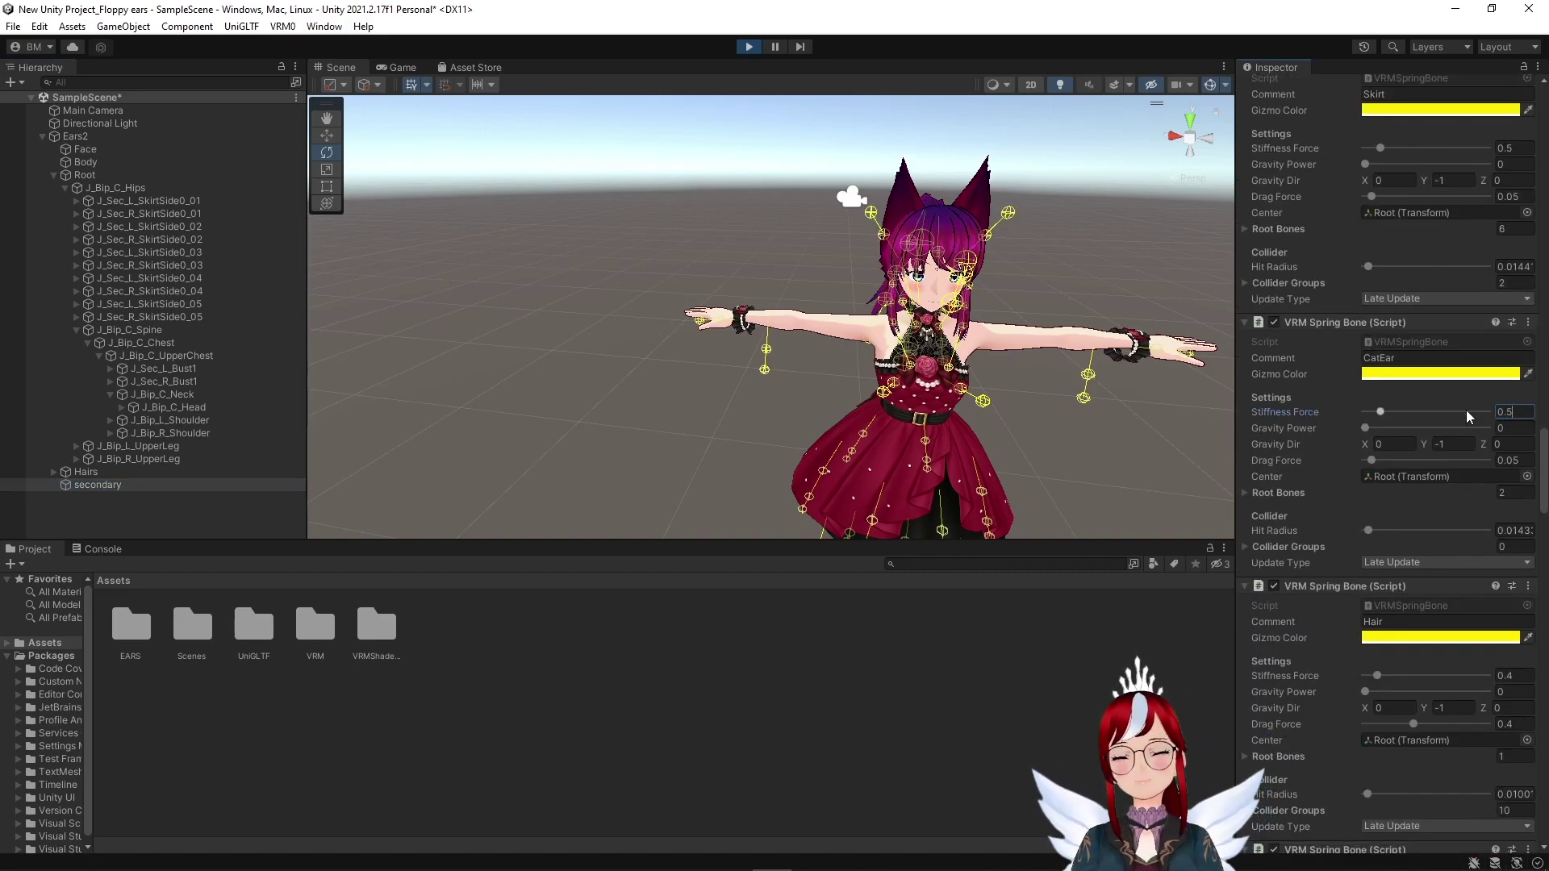
pyautogui.click(216, 409)
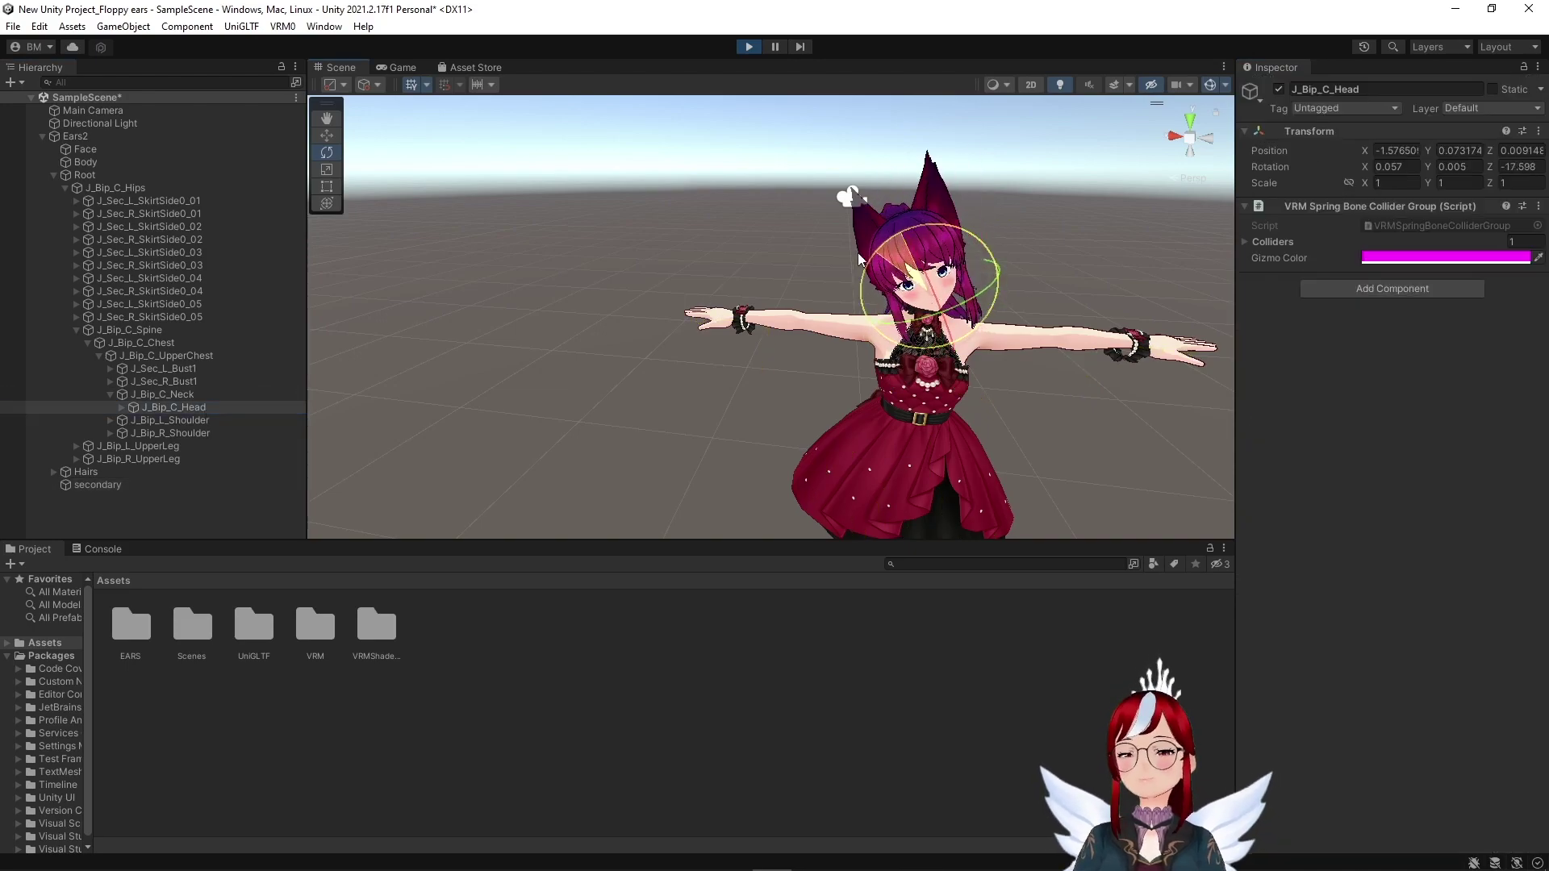
pyautogui.hotkey('ctrl', 'z')
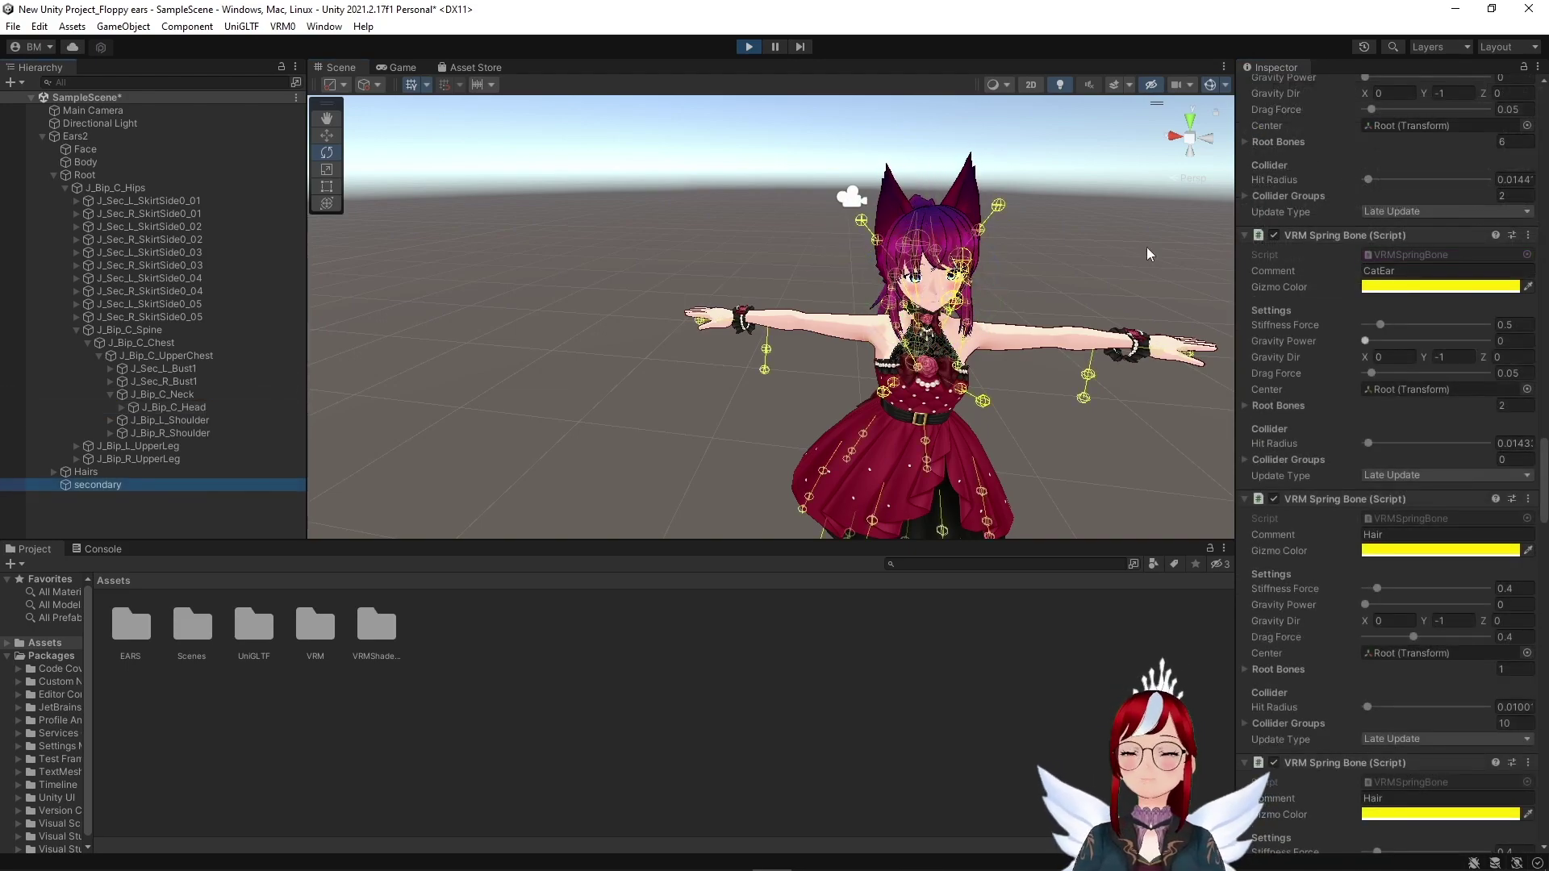
# - Stop play mode, set CatEar Stiffness Force to 0.5, and select Ears2
pyautogui.click(747, 48)
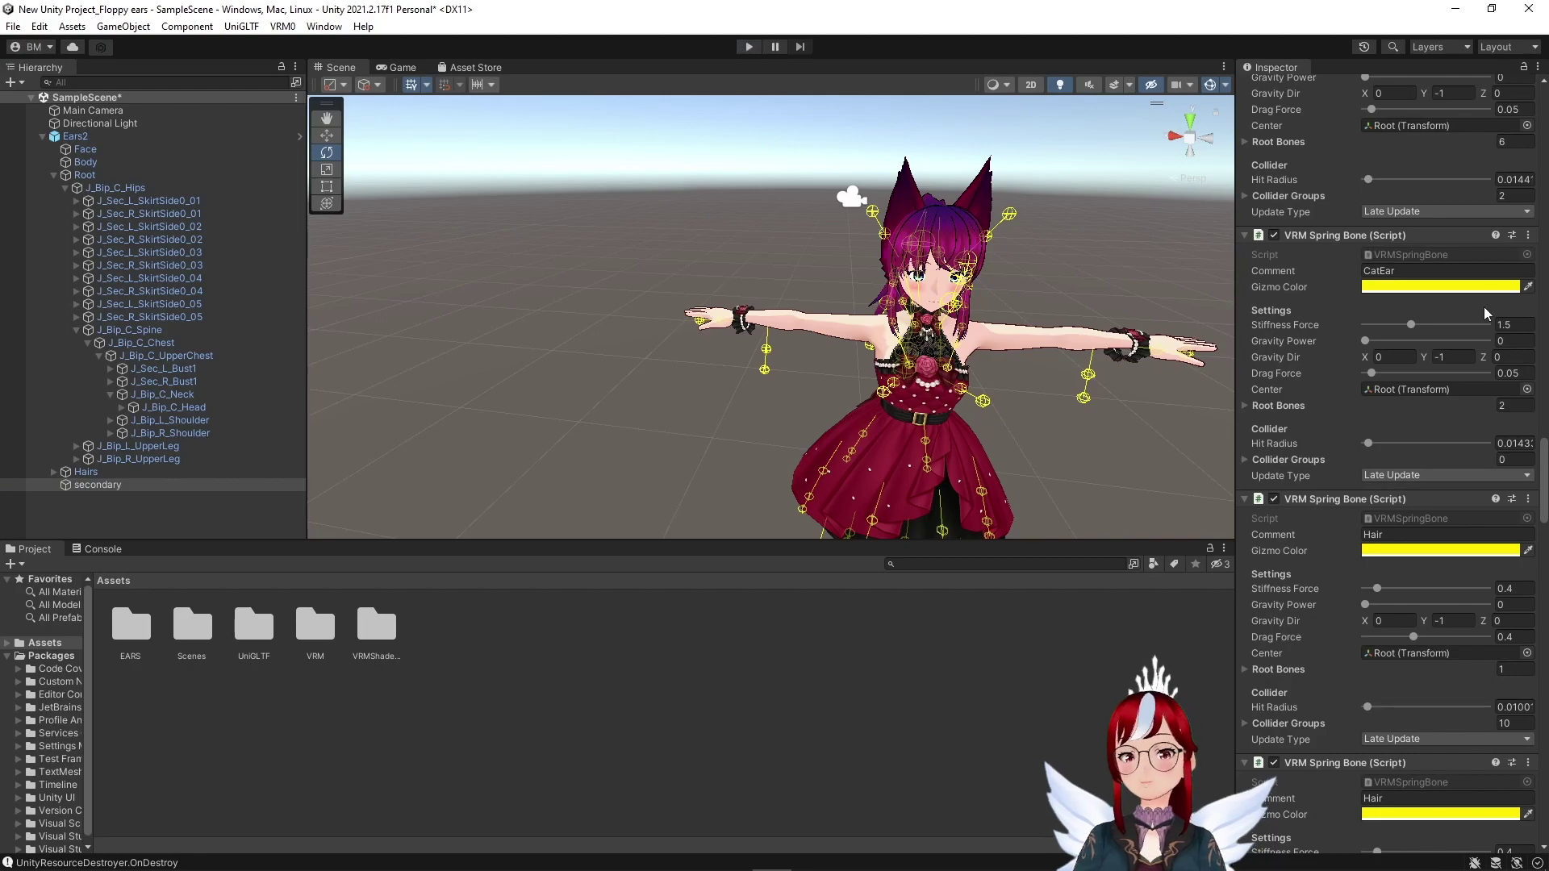
pyautogui.click(1412, 323)
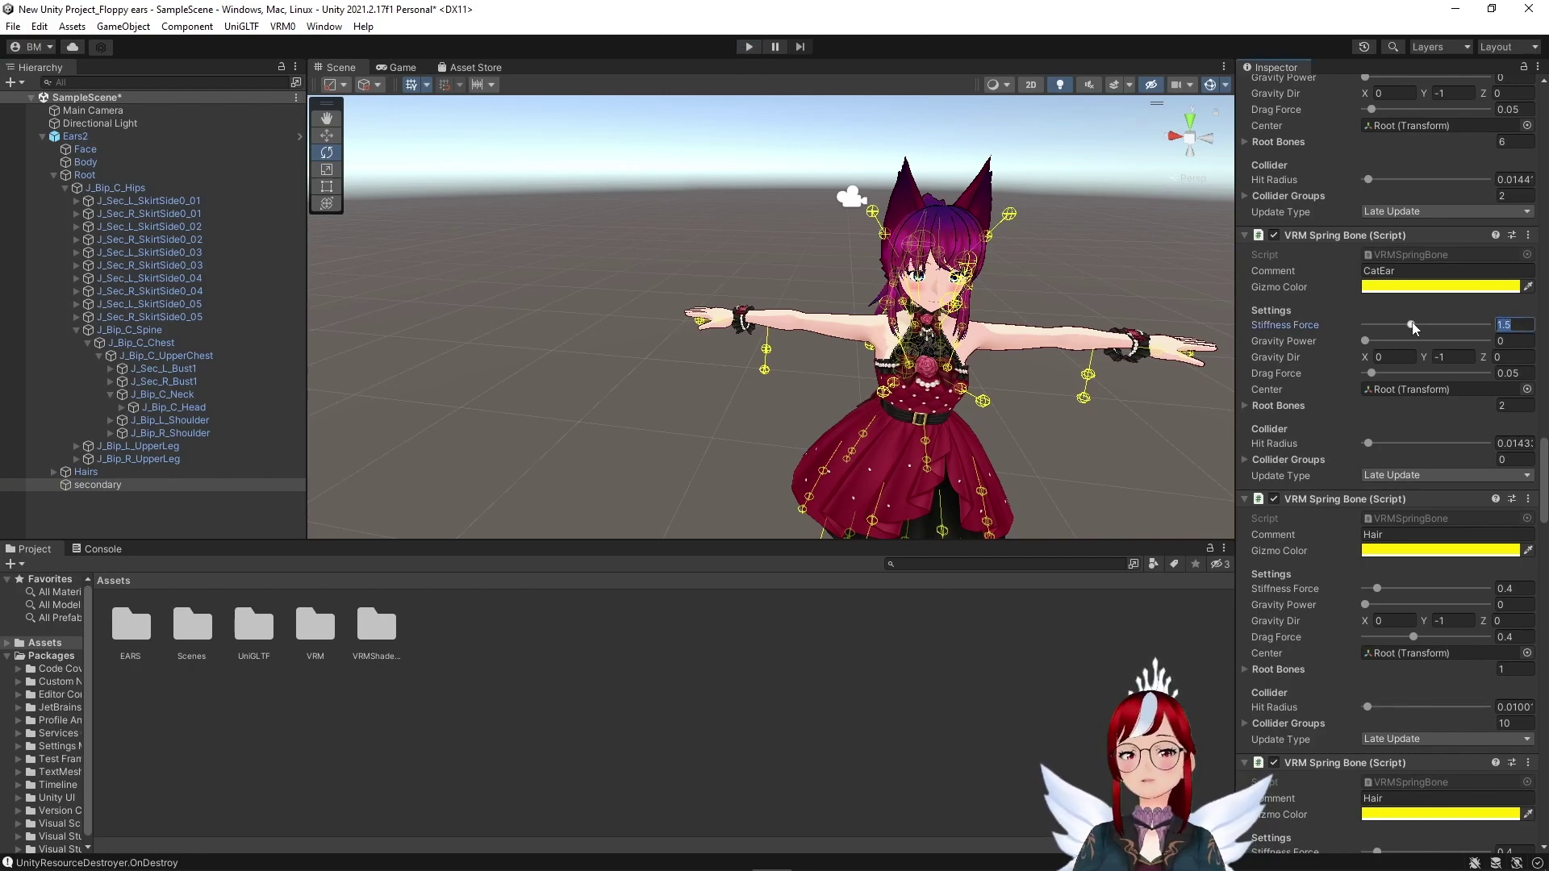
pyautogui.write('0.5')
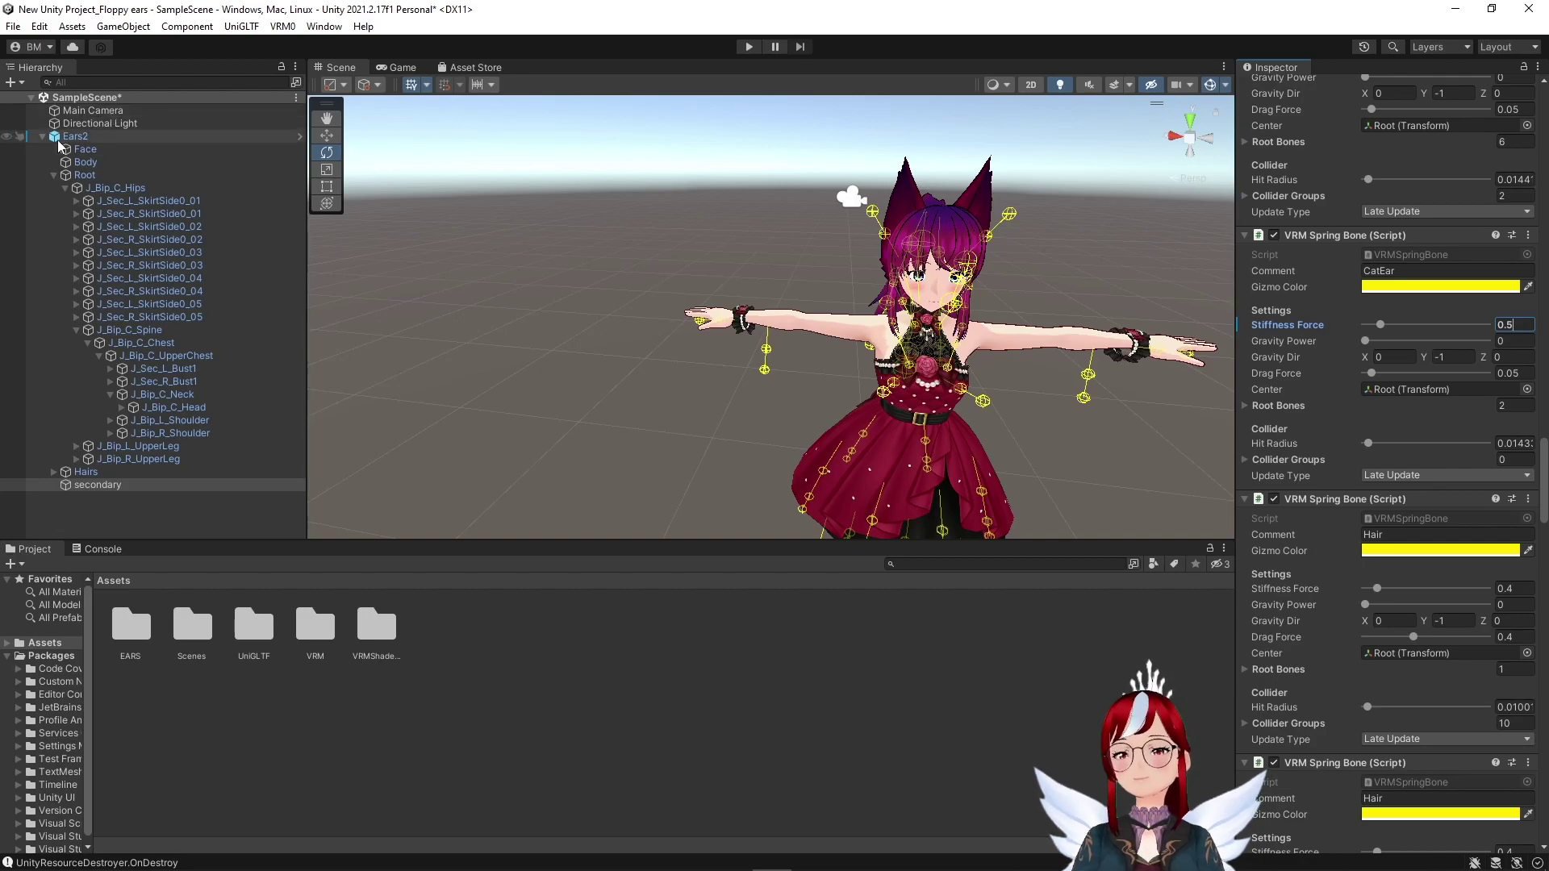
pyautogui.click(161, 136)
# - Open VRM0 > Export to VRM 0.x for Ears2 and start filling the Version field
pyautogui.click(283, 26)
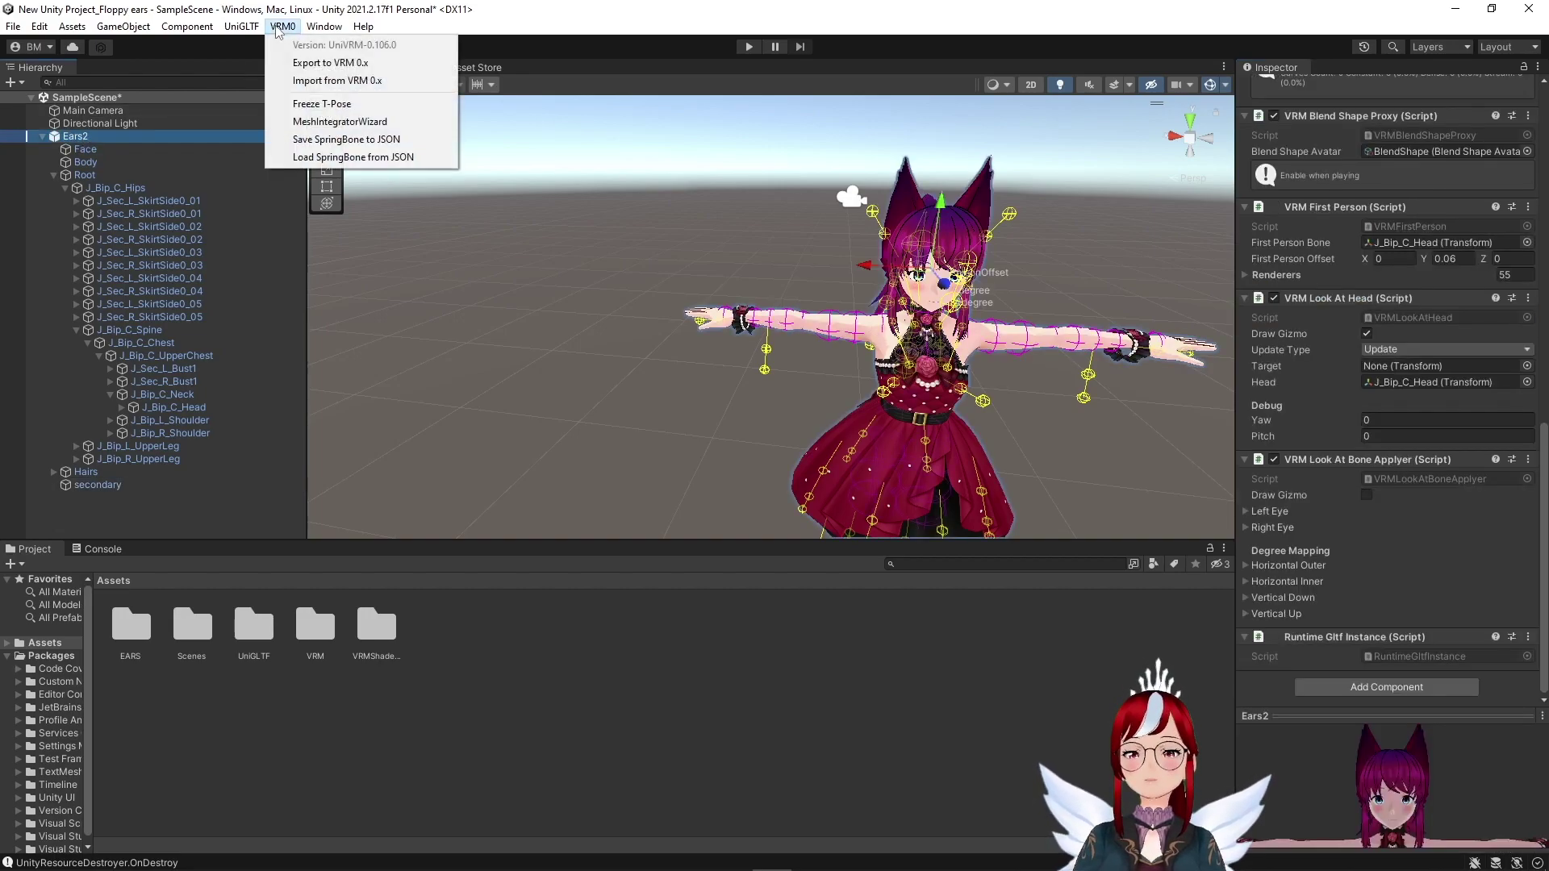
pyautogui.click(309, 63)
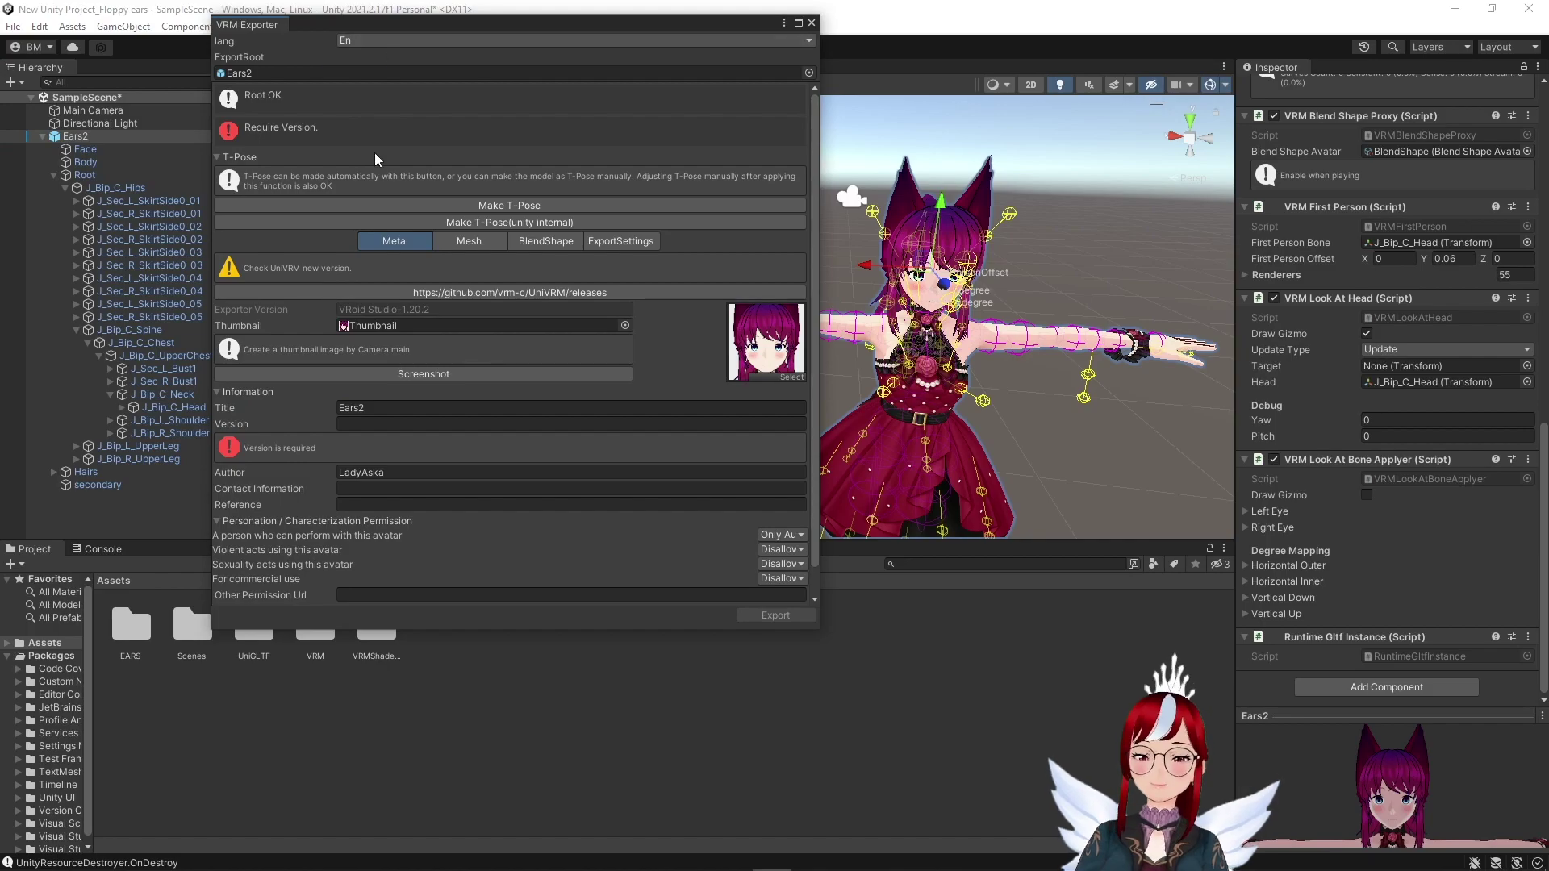
pyautogui.click(359, 424)
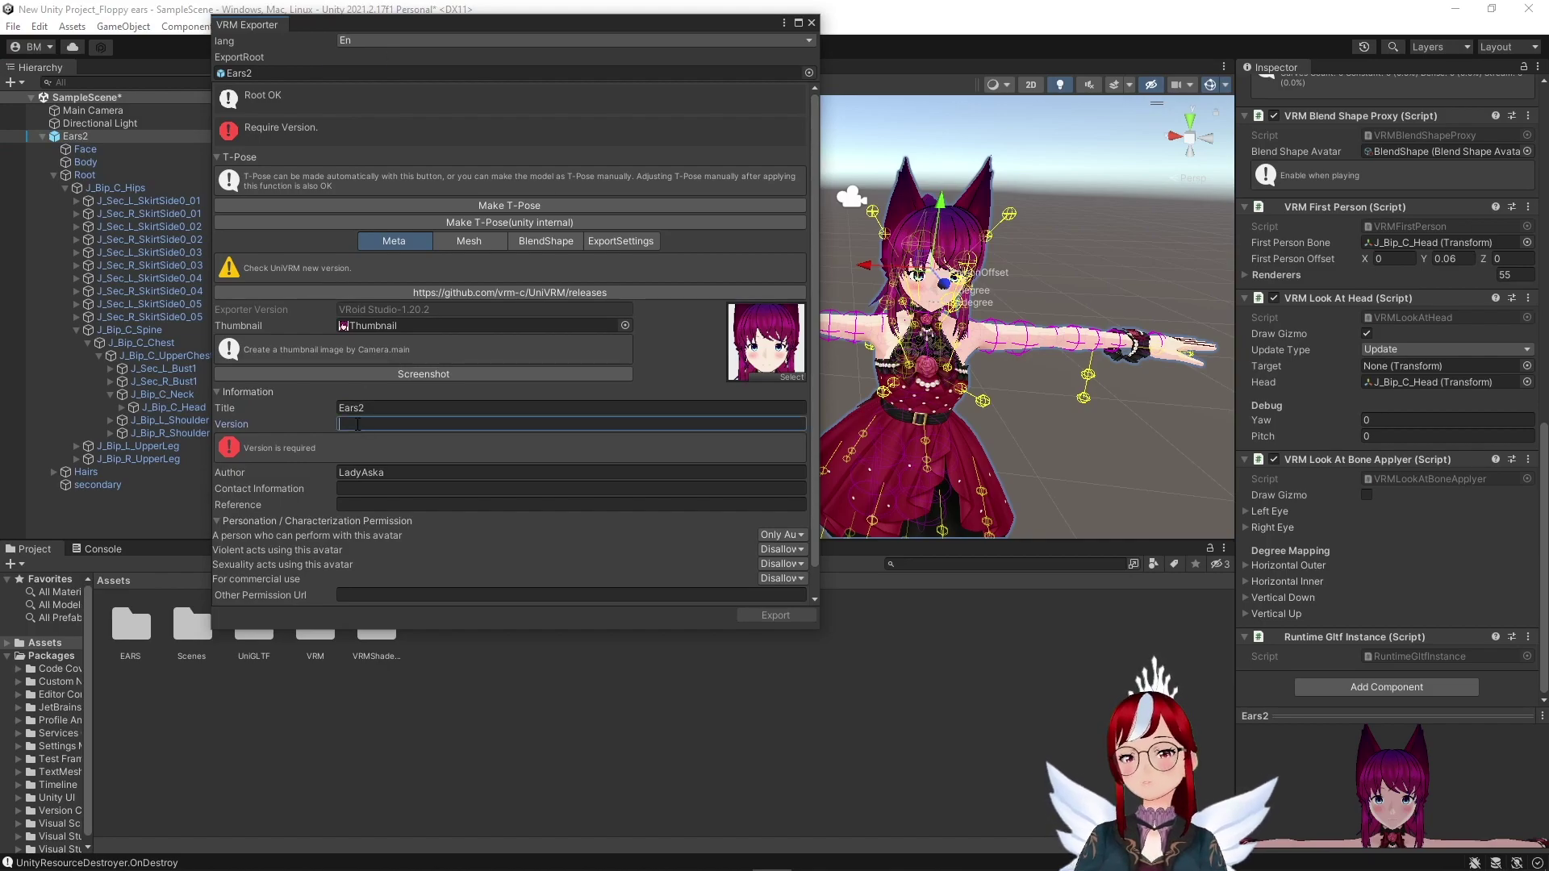